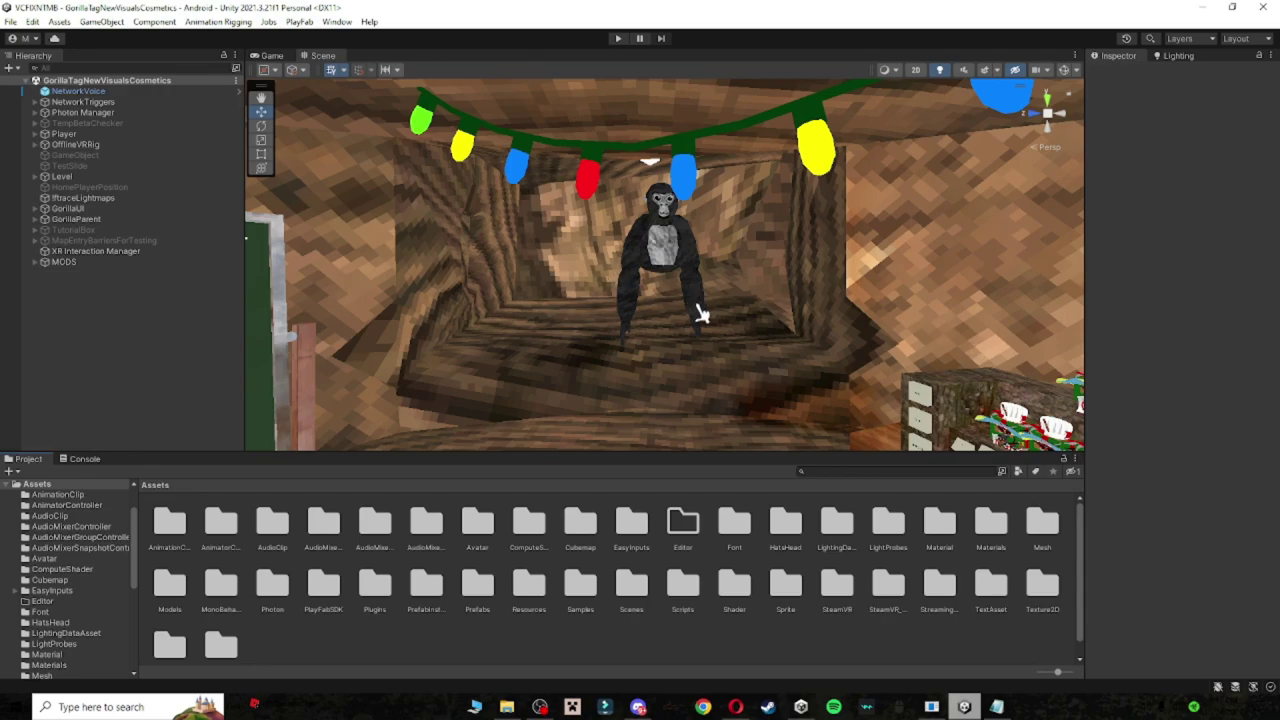
# - Search the project for 'gorilla score' and open GorillaPlayerScoreboardLine in Visual Studio
pyautogui.click(816, 472)
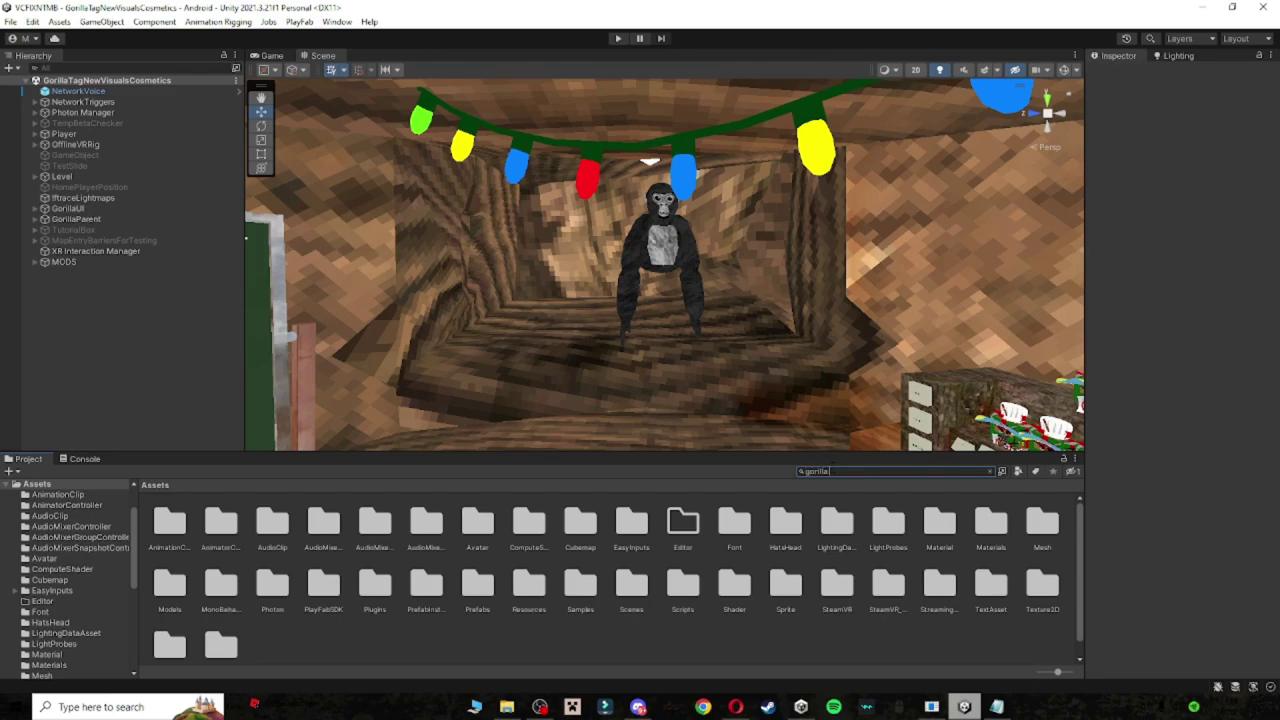
pyautogui.write('gorilla score board')
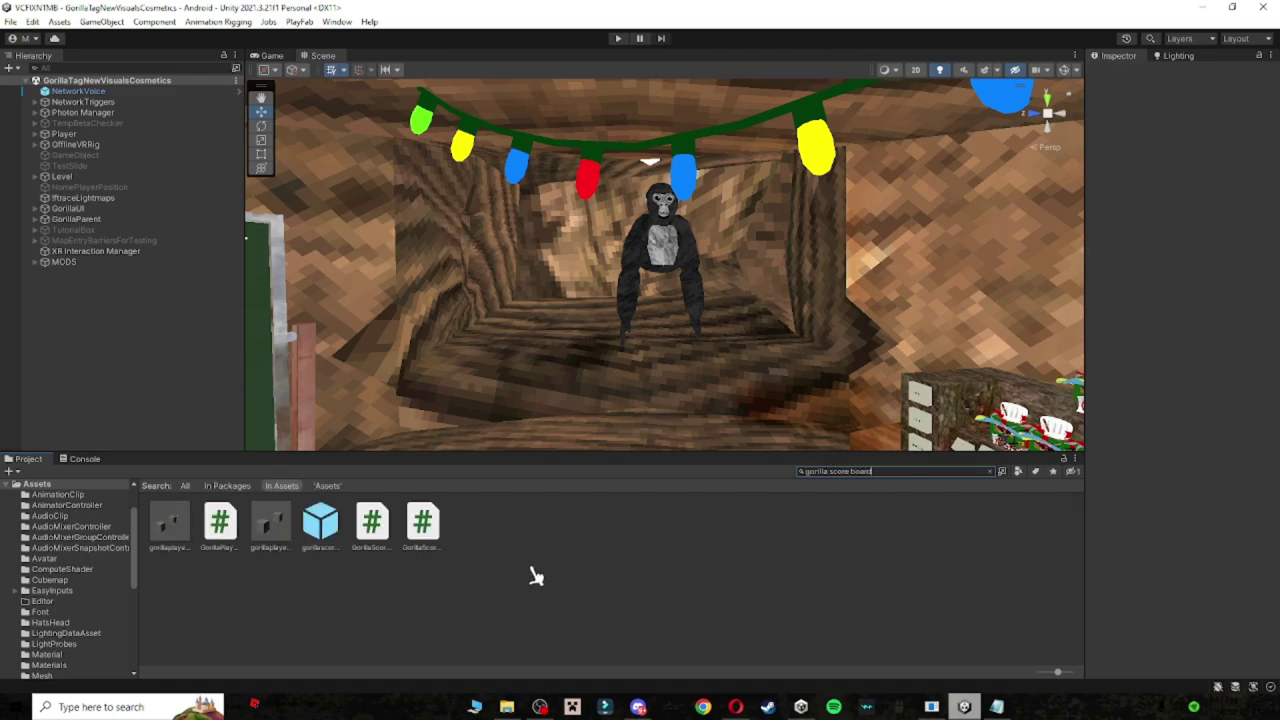
pyautogui.click(488, 585)
pyautogui.click(226, 530)
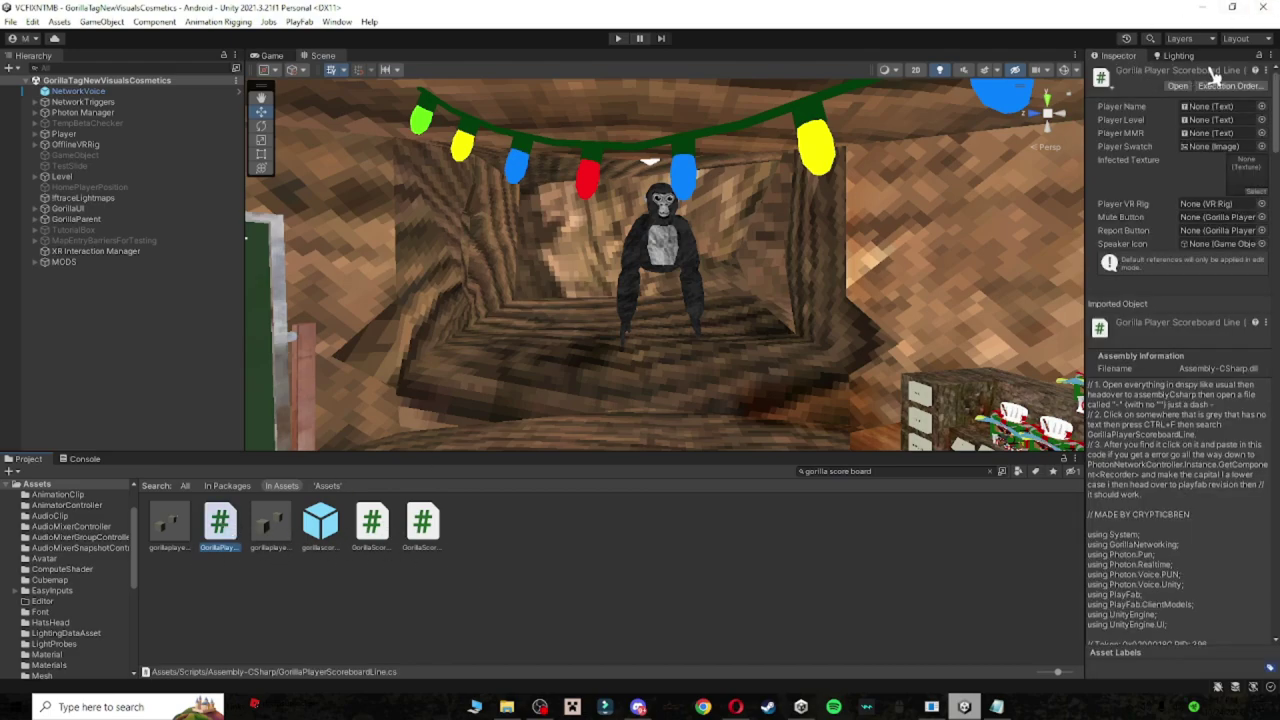
pyautogui.click(1177, 86)
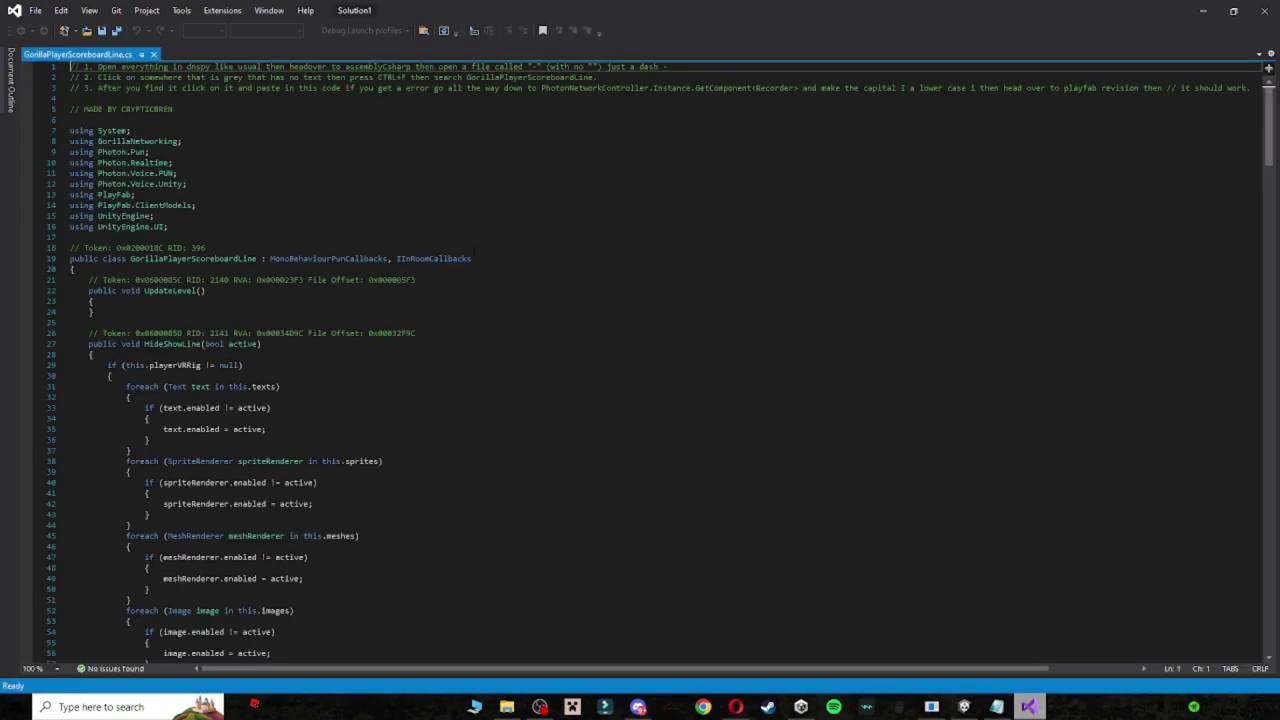
# - Select and delete all the code in GorillaPlayerScoreboardLine.cs
pyautogui.click(520, 184)
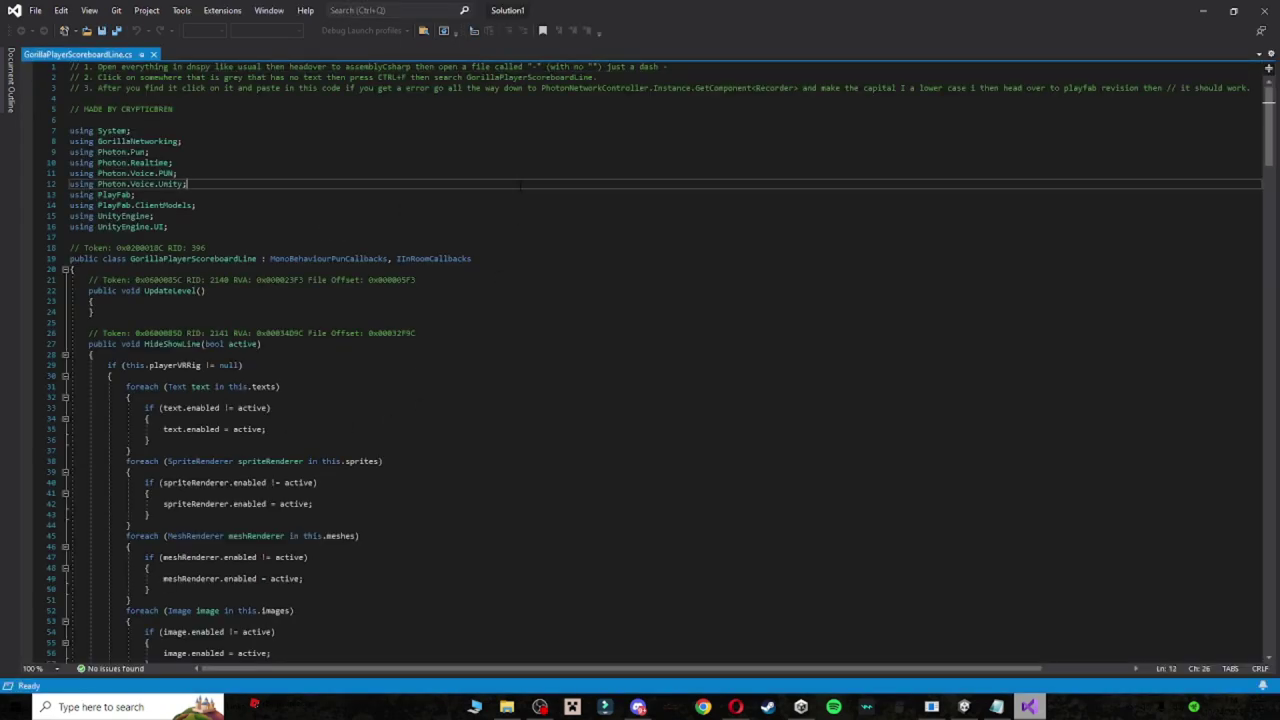
pyautogui.hotkey('ctrl', 'a')
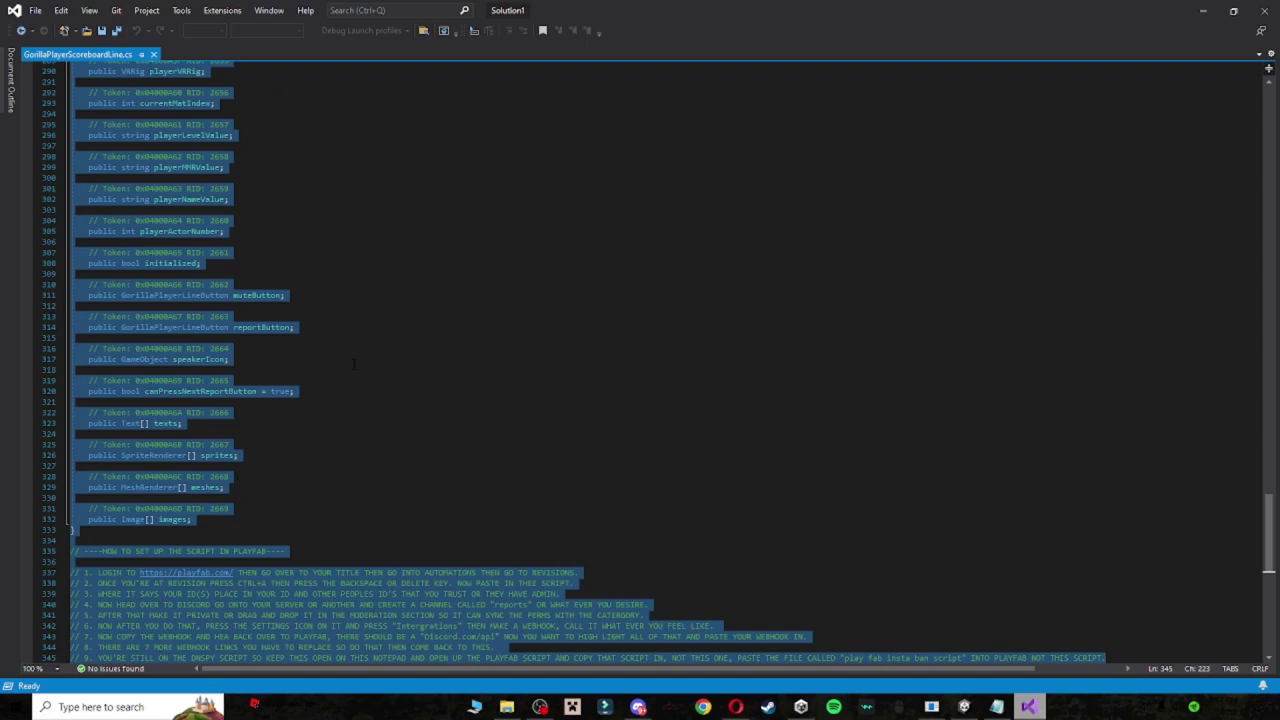
pyautogui.press('BackSpace')
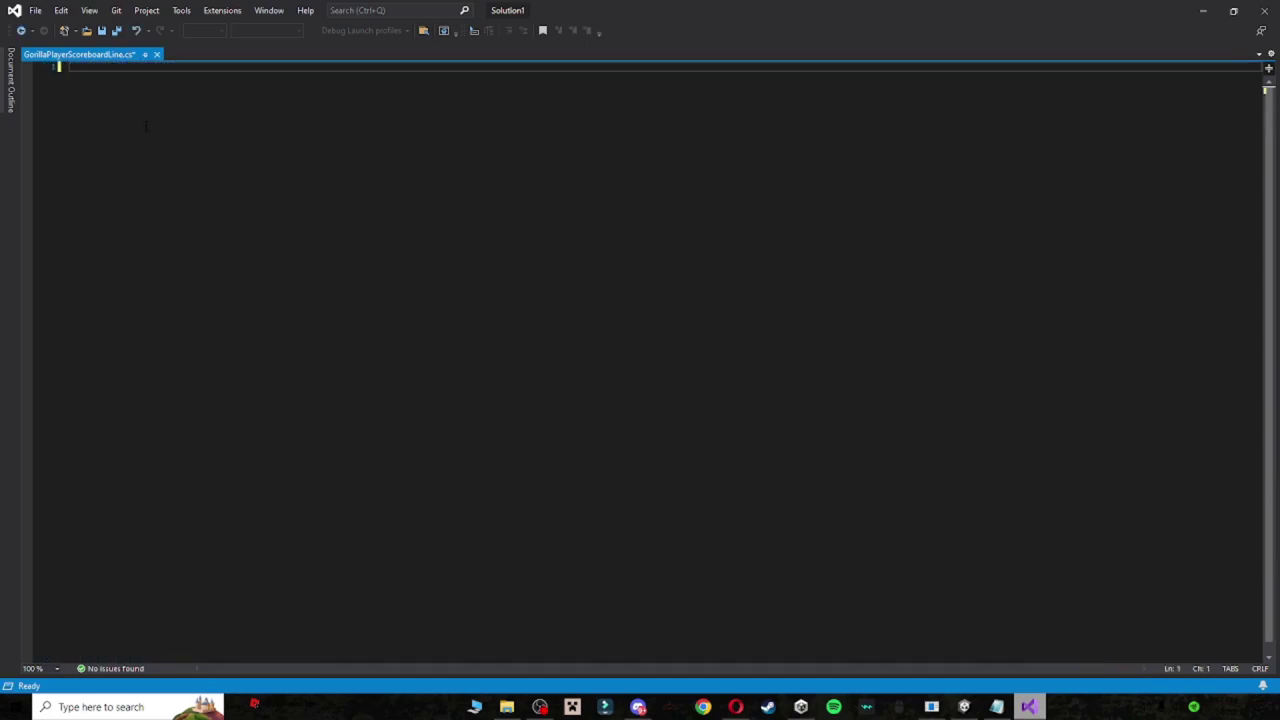
# - Go to Discord's #instaban-script channel and select the Insta_ban_Dnspy_1_1.txt attachment
pyautogui.hotkey('alt', 'Tab')
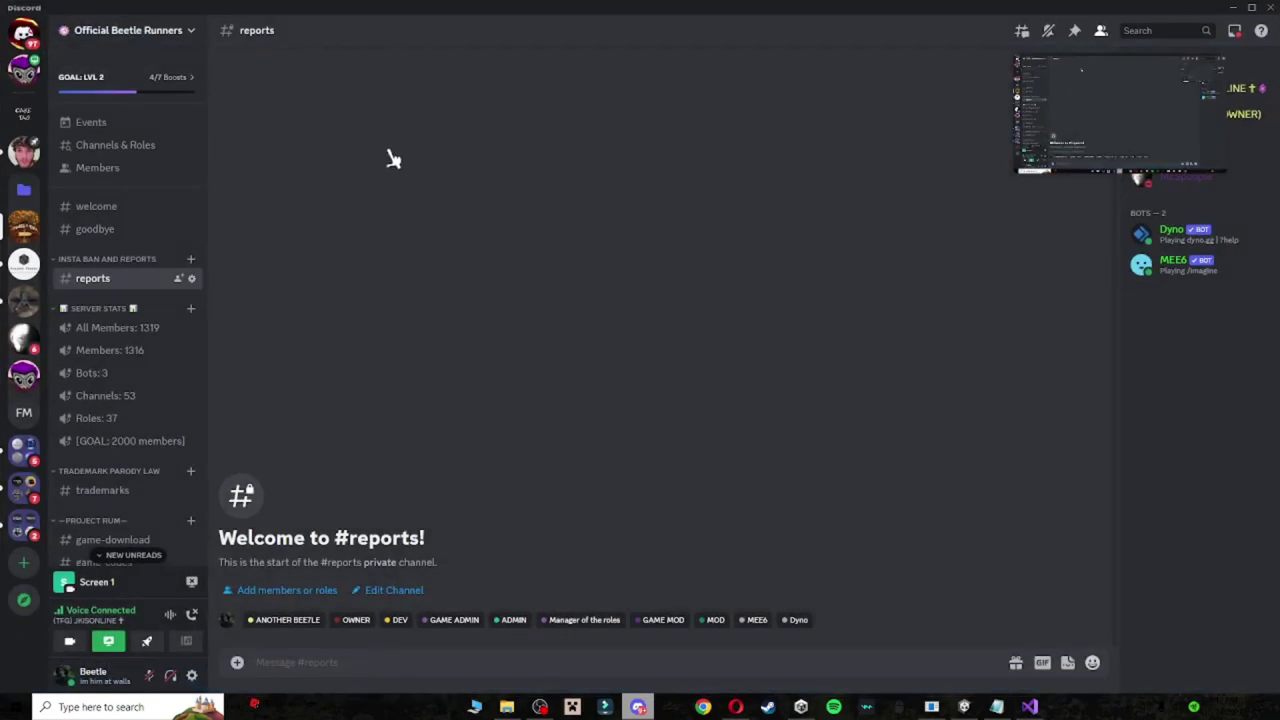
pyautogui.scroll(-3, 158, 440)
pyautogui.scroll(-5, 140, 412)
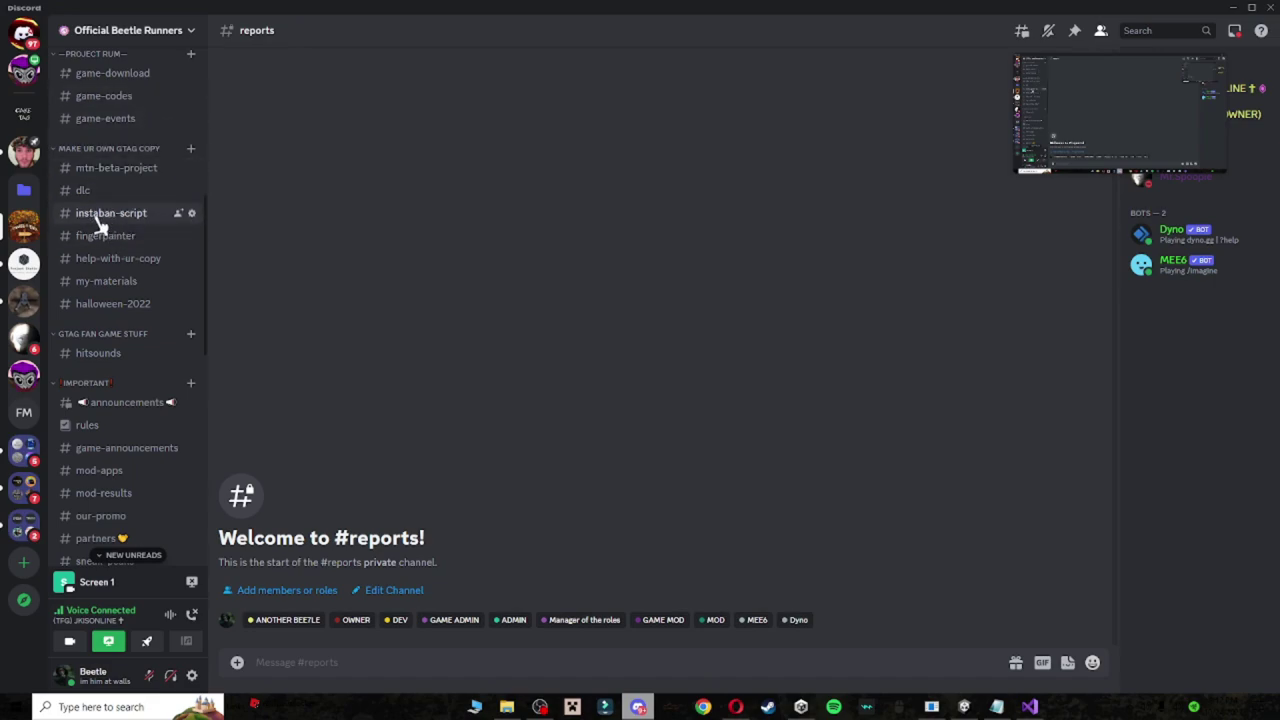
pyautogui.click(112, 218)
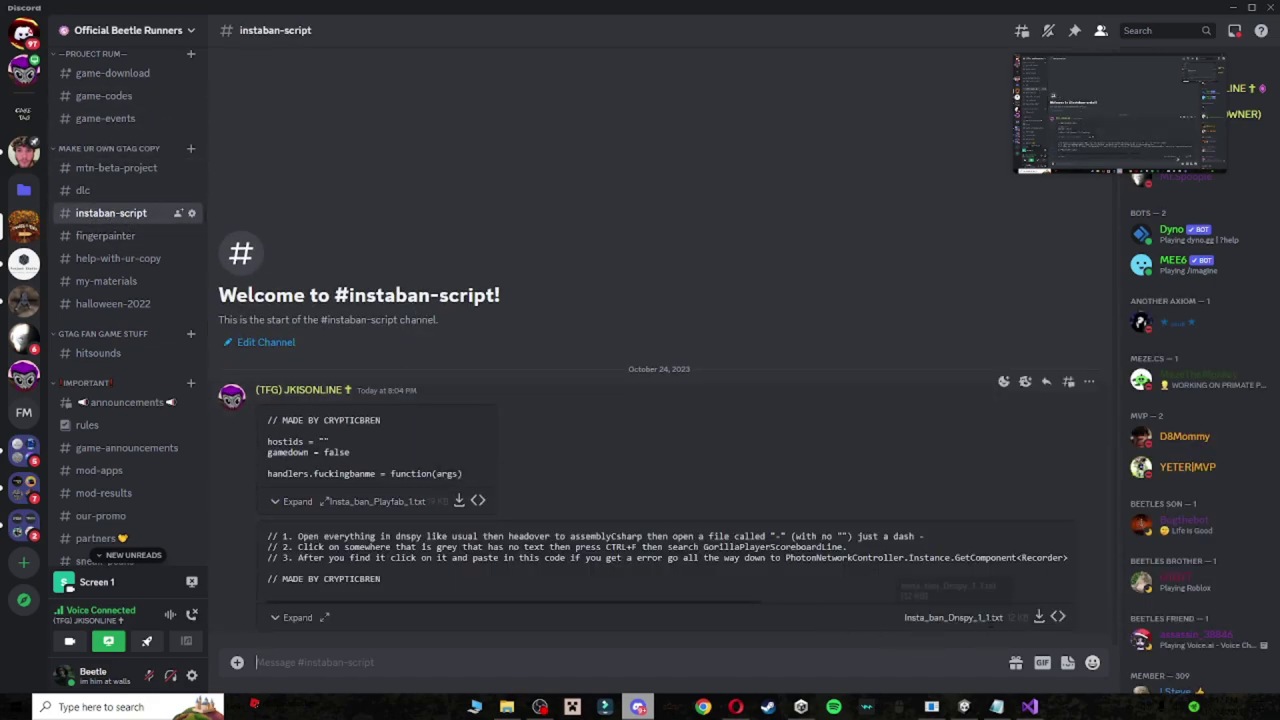
pyautogui.moveTo(905, 617); pyautogui.dragTo(1000, 617)
pyautogui.click(893, 615)
# - Paste the new scoreboard code into GorillaPlayerScoreboardLine.cs and save it
pyautogui.click(1232, 7)
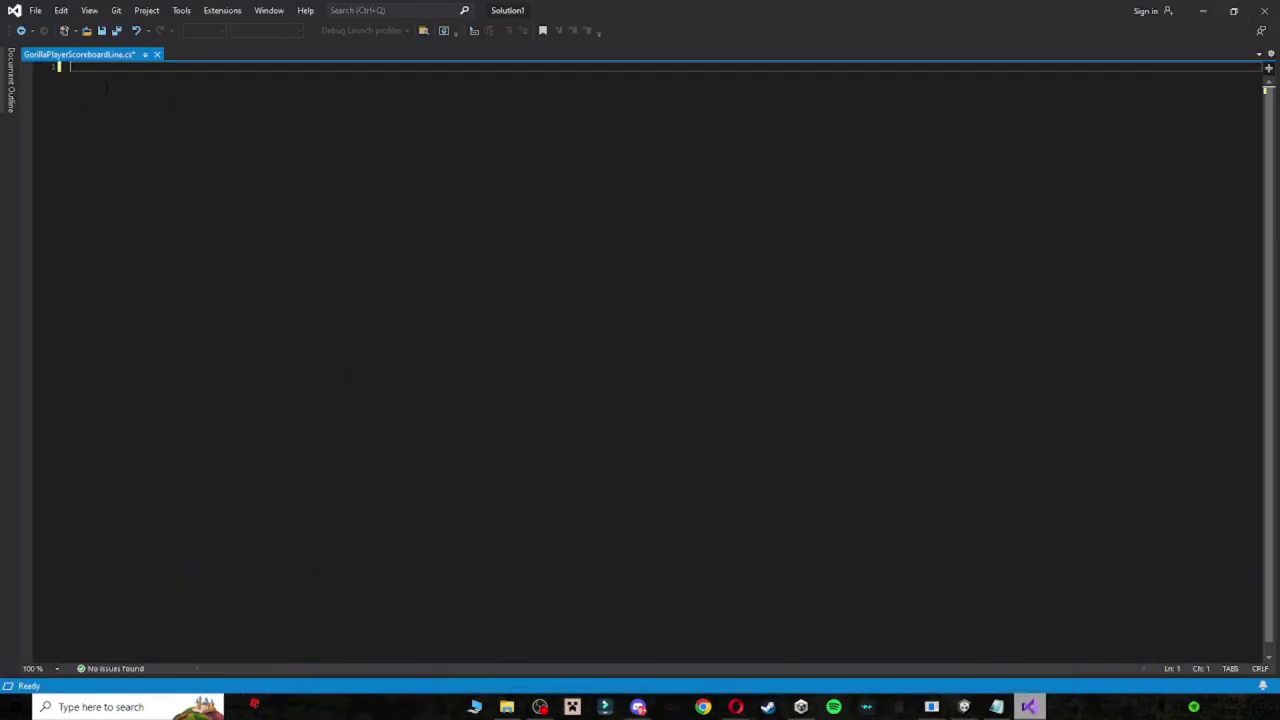
pyautogui.hotkey('ctrl', 'v')
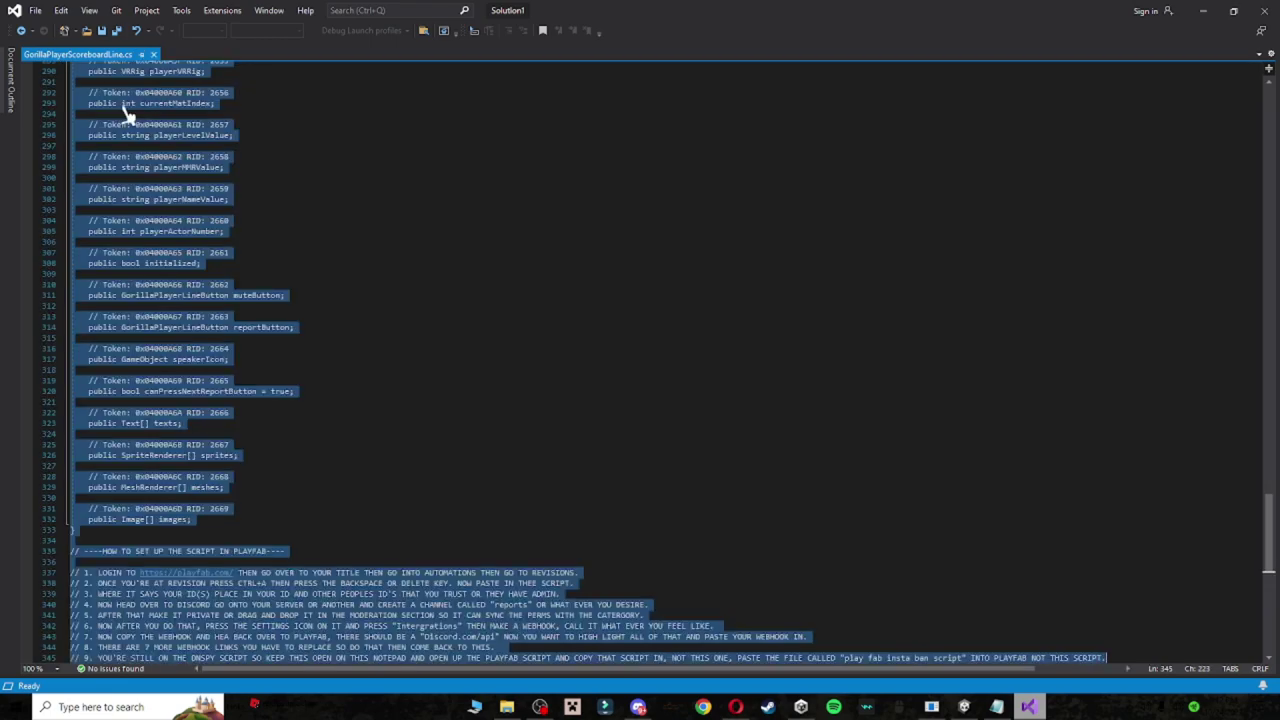
pyautogui.hotkey('ctrl', 'a')
pyautogui.doubleClick(219, 284)
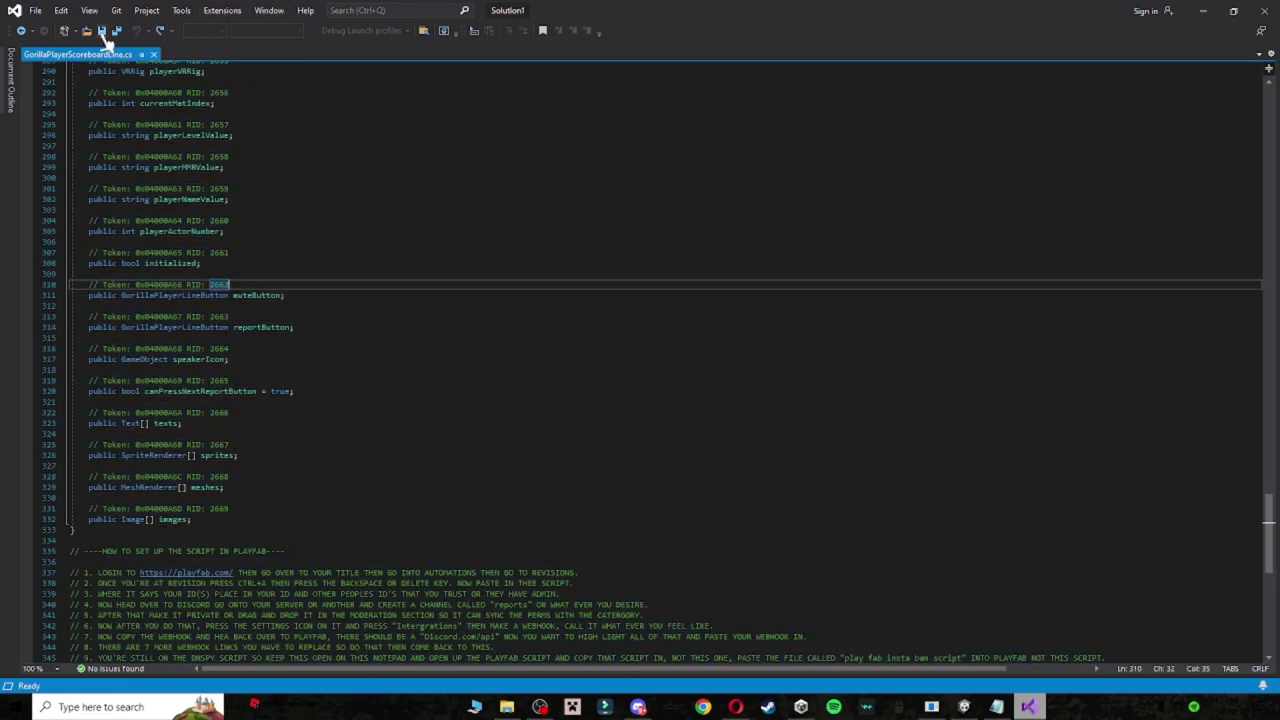
# - Close Visual Studio, clear the Unity asset search and return to the Assets folder
pyautogui.click(1262, 10)
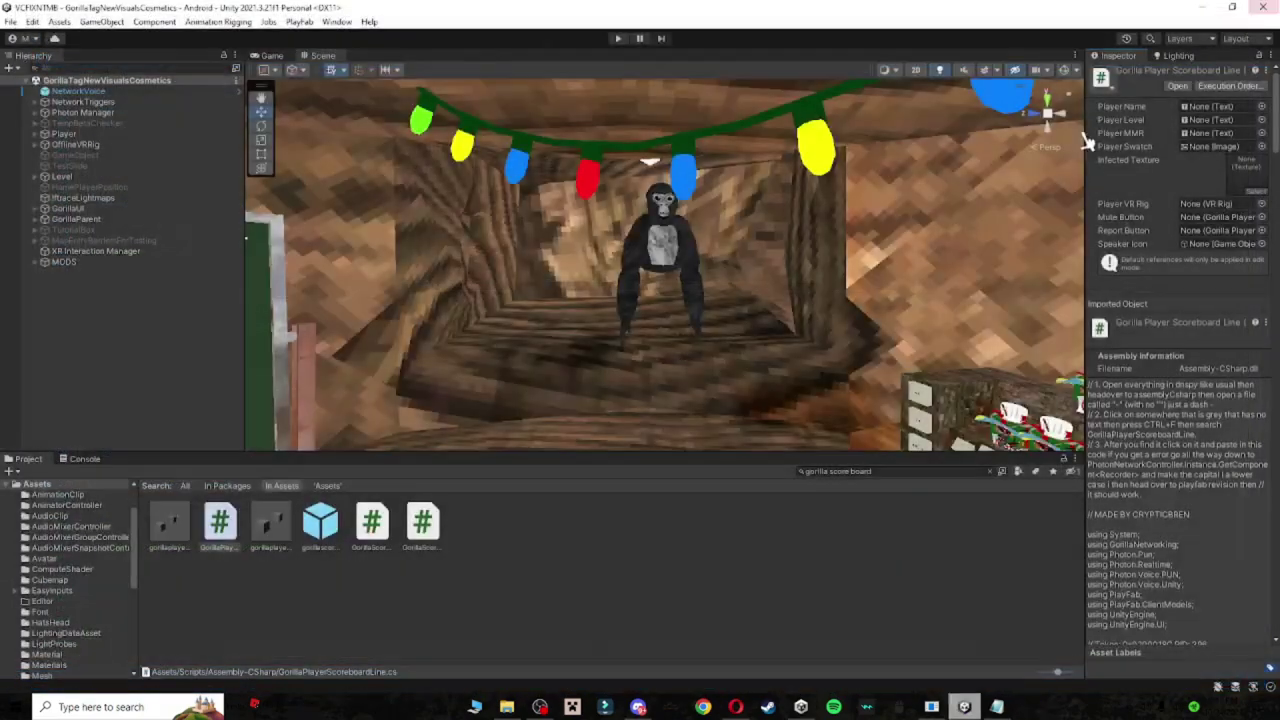
pyautogui.click(990, 471)
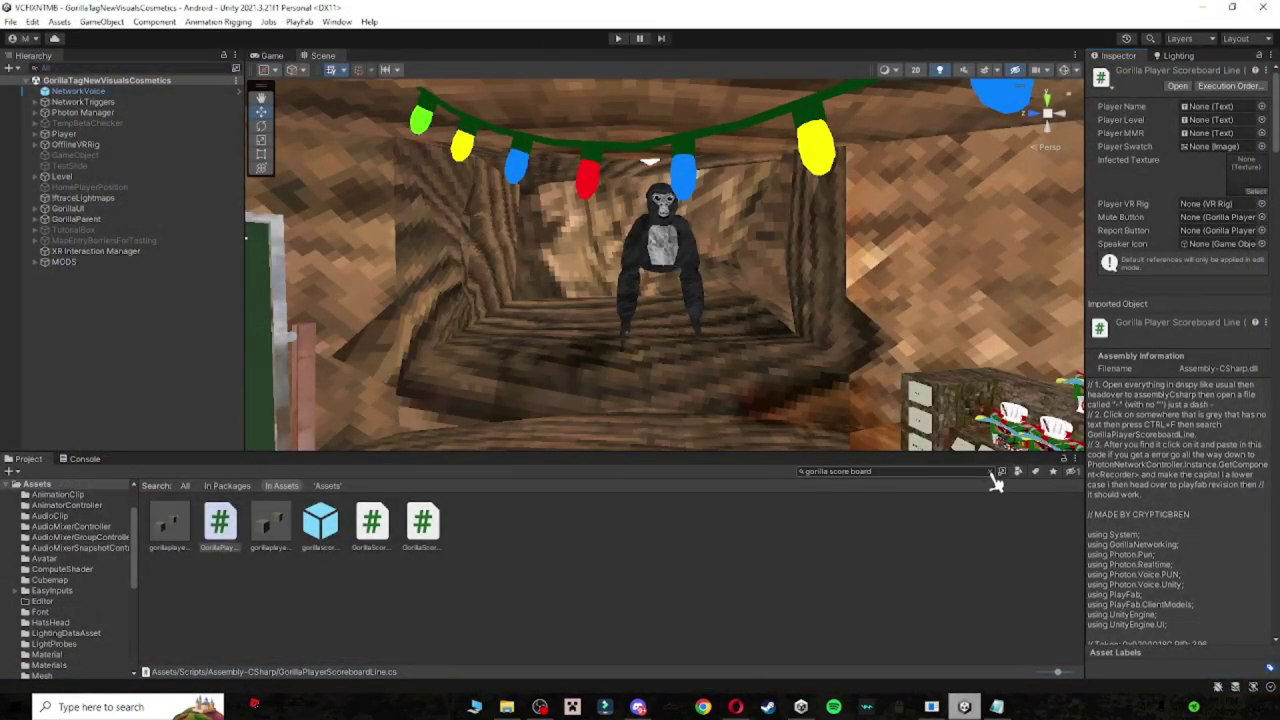
pyautogui.click(155, 486)
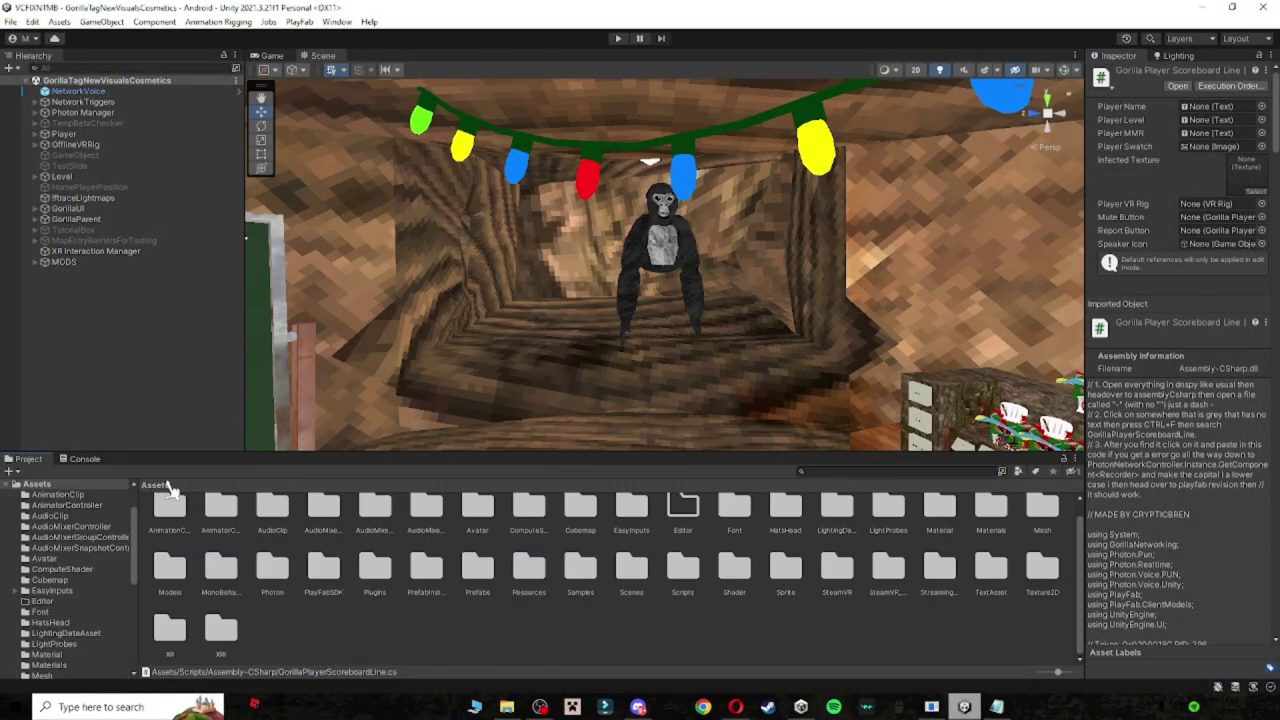
pyautogui.click(736, 706)
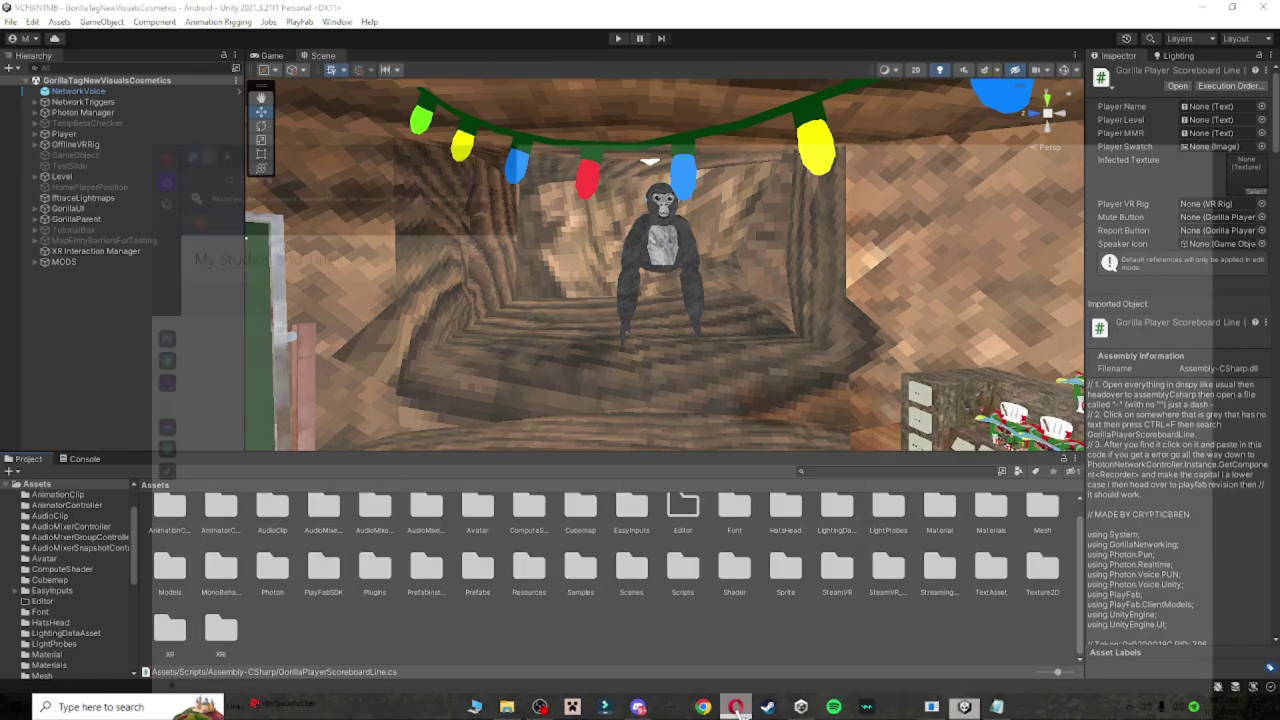
# - Open the PROJECTSPAY title in PlayFab and go to its Revisions (Legacy) cloud script page
pyautogui.scroll(-5, 410, 318)
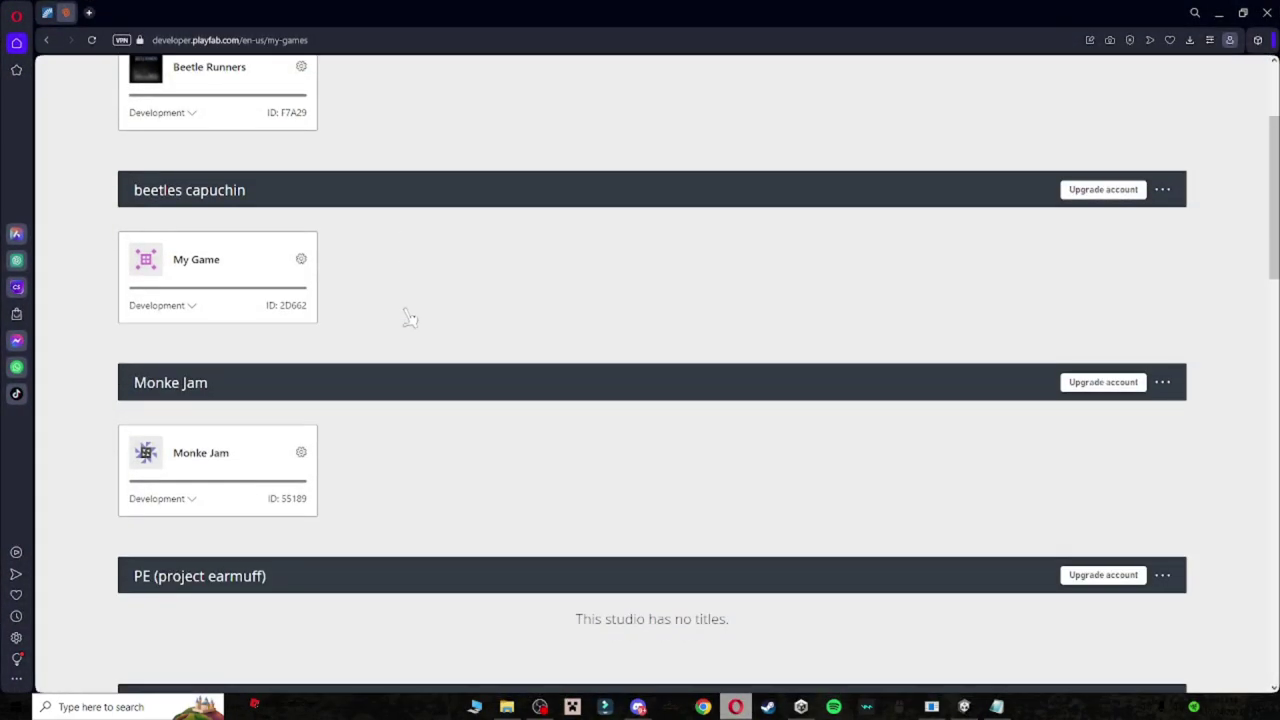
pyautogui.scroll(3, 225, 252)
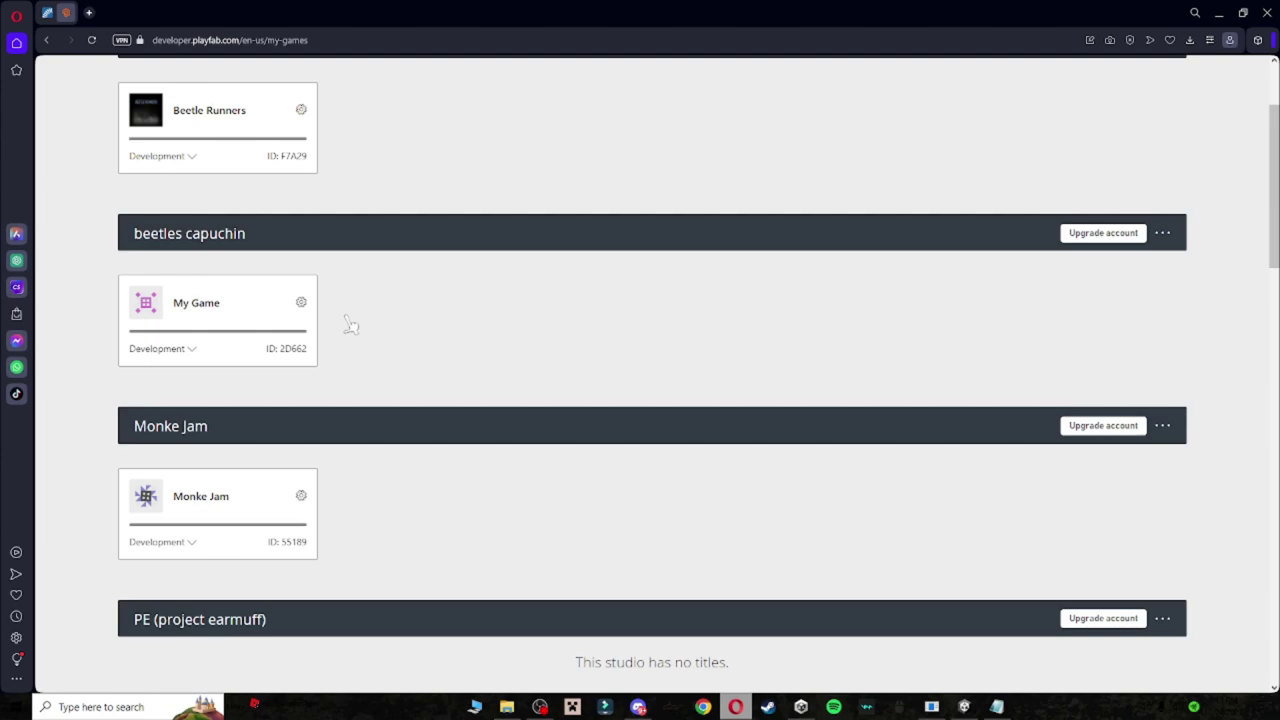
pyautogui.scroll(-8, 349, 380)
pyautogui.scroll(-3, 349, 380)
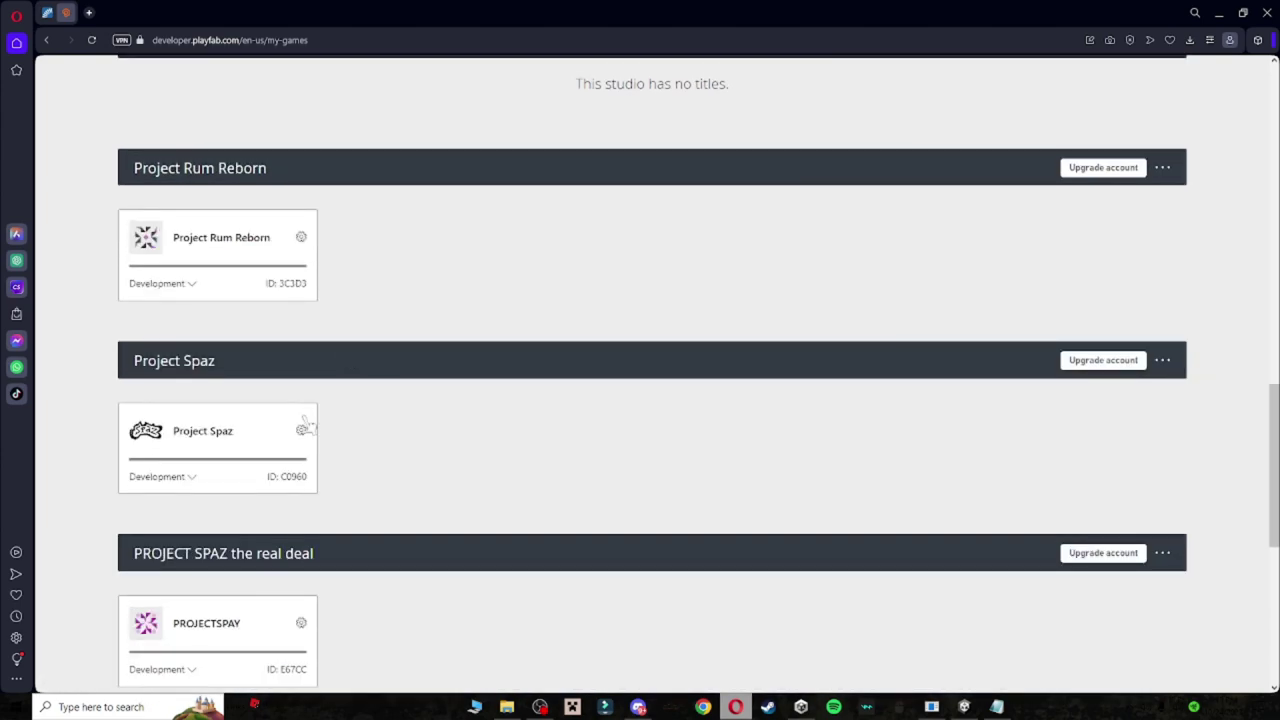
pyautogui.scroll(-2, 240, 350)
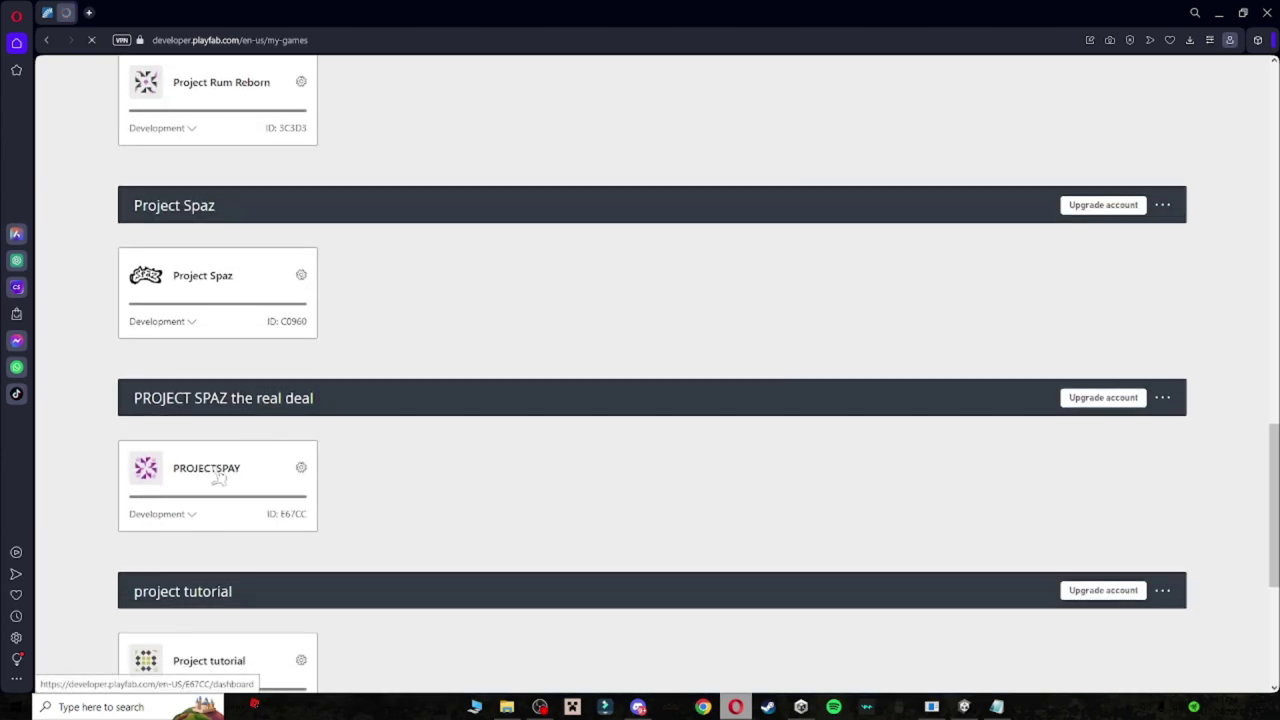
pyautogui.click(214, 474)
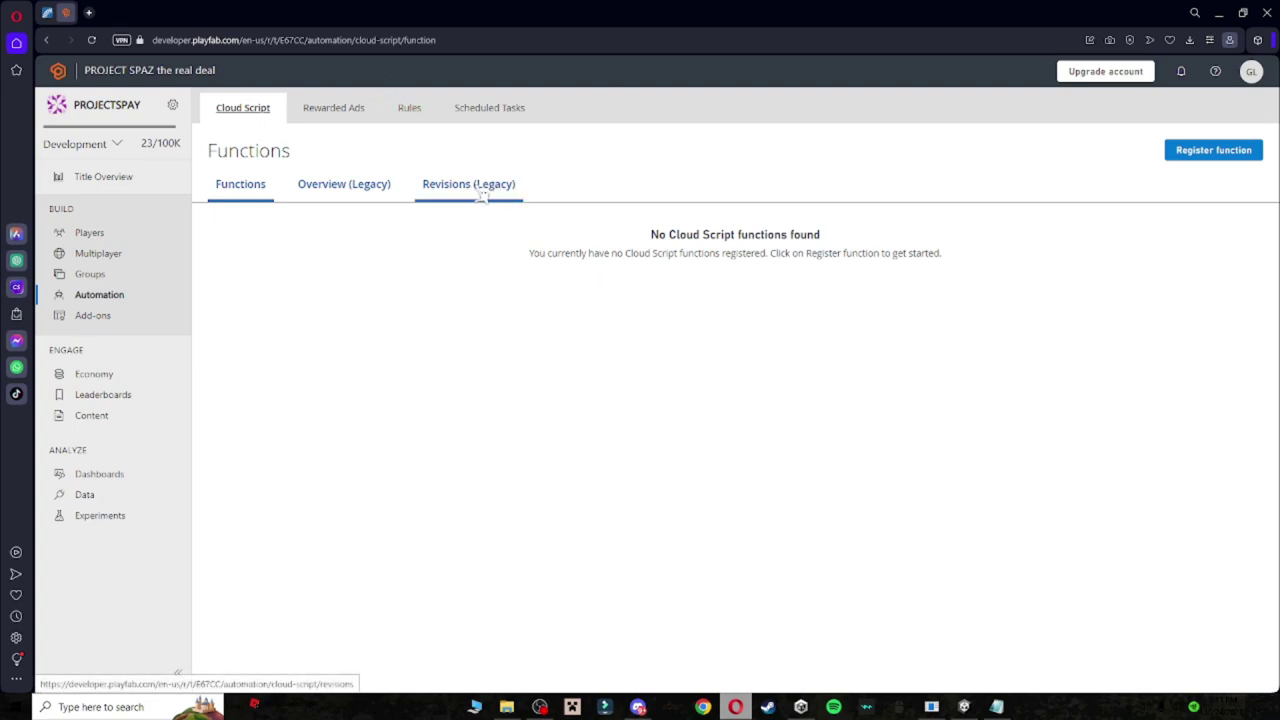
pyautogui.click(481, 194)
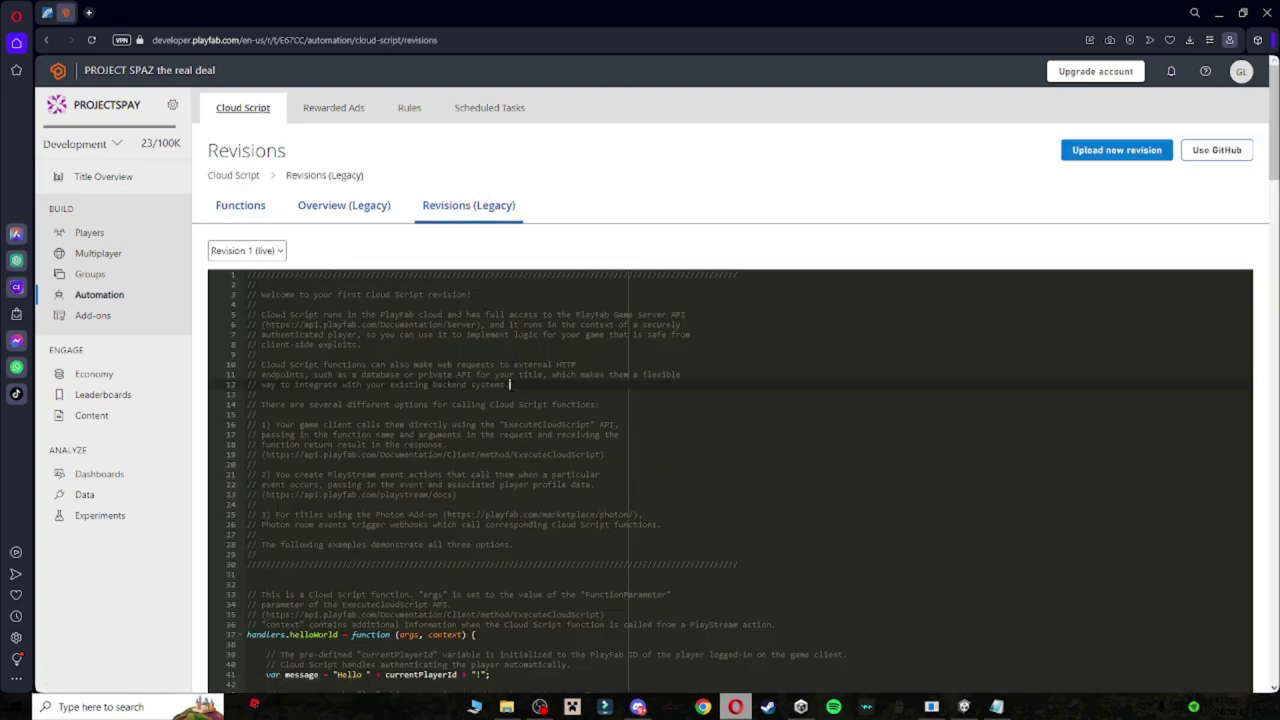
# - Delete all the existing cloud script code in the revision editor
pyautogui.hotkey('ctrl', 'a')
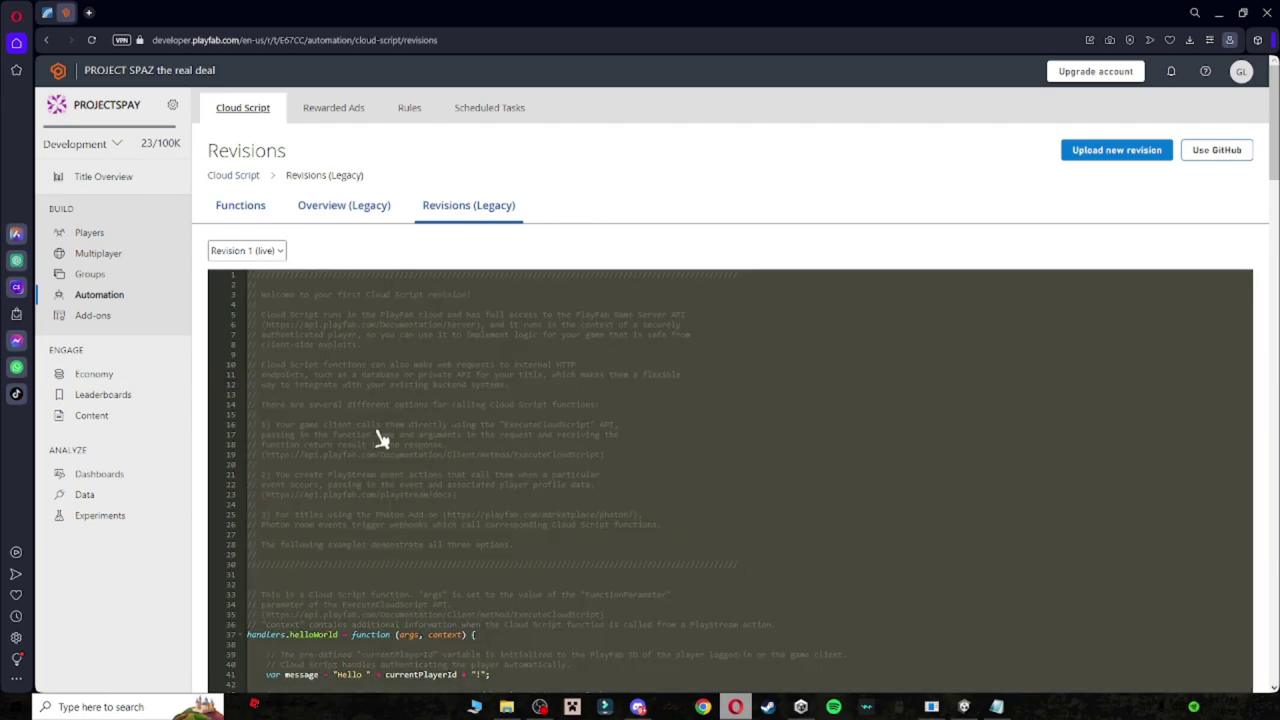
pyautogui.press('BackSpace')
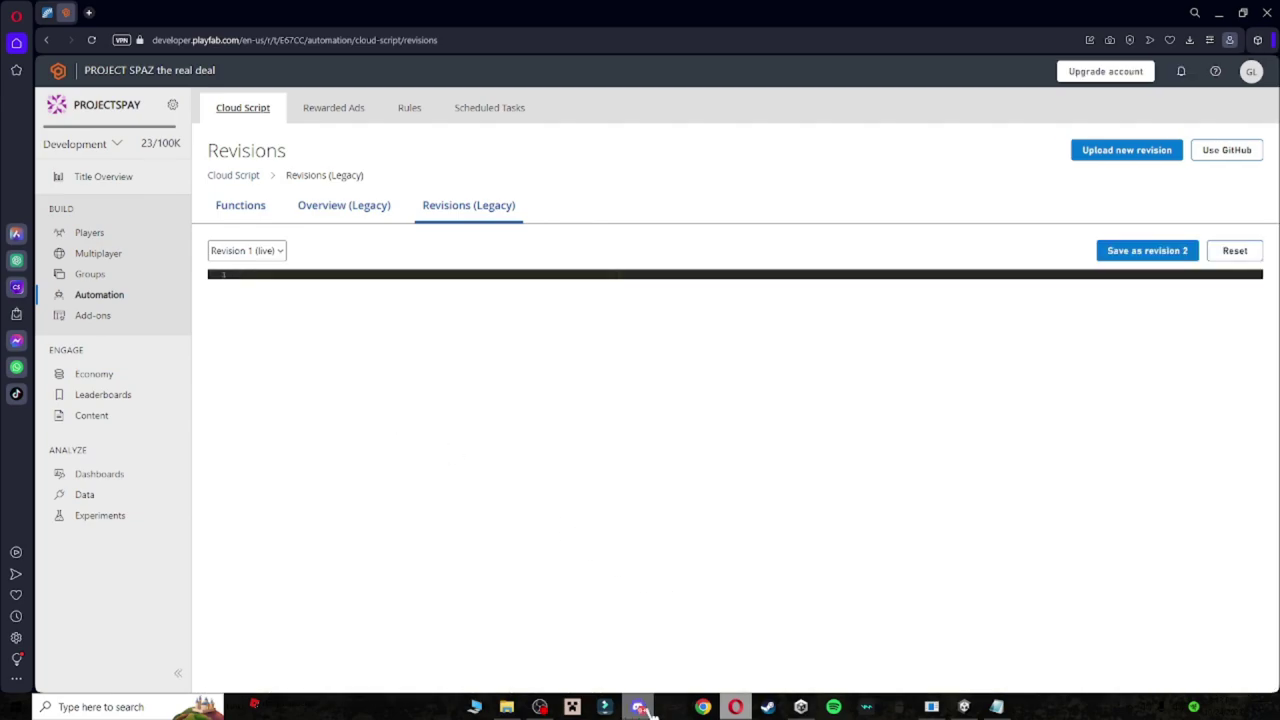
pyautogui.click(638, 707)
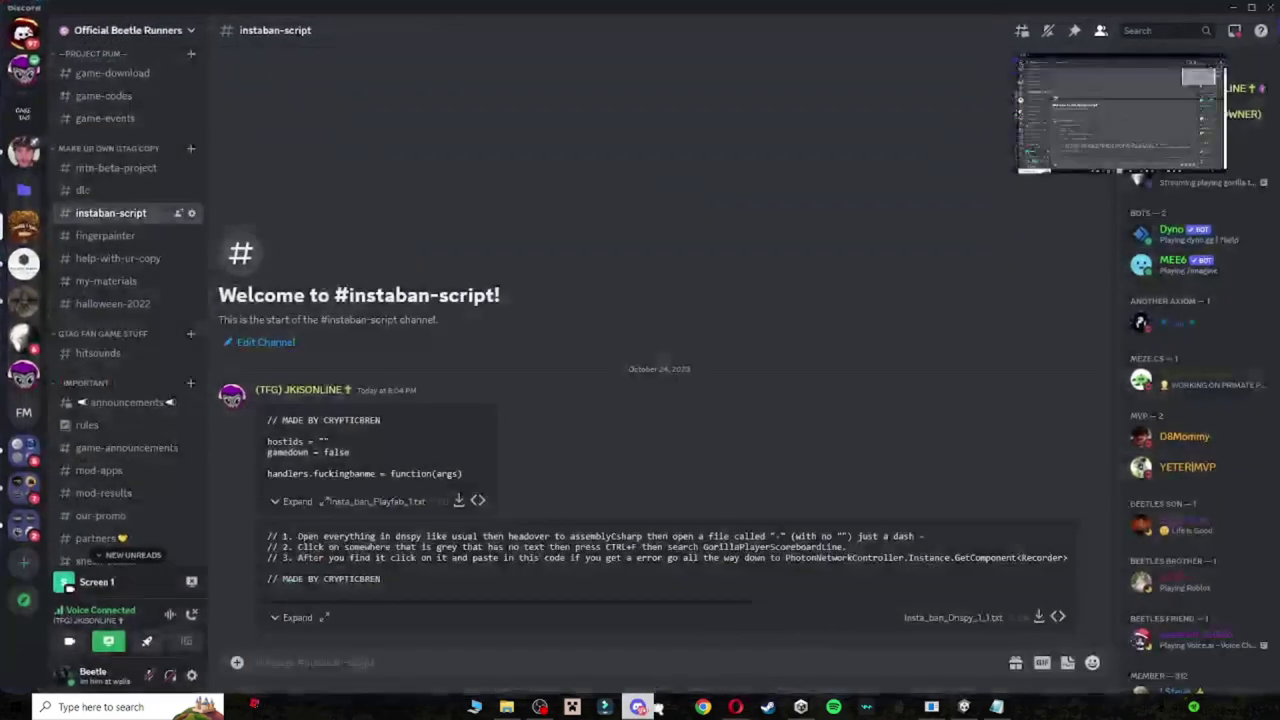
# - Download Insta_ban_Playfab_1.txt from Discord and copy its entire script from Notepad
pyautogui.moveTo(330, 501); pyautogui.dragTo(380, 514)
pyautogui.click(460, 502)
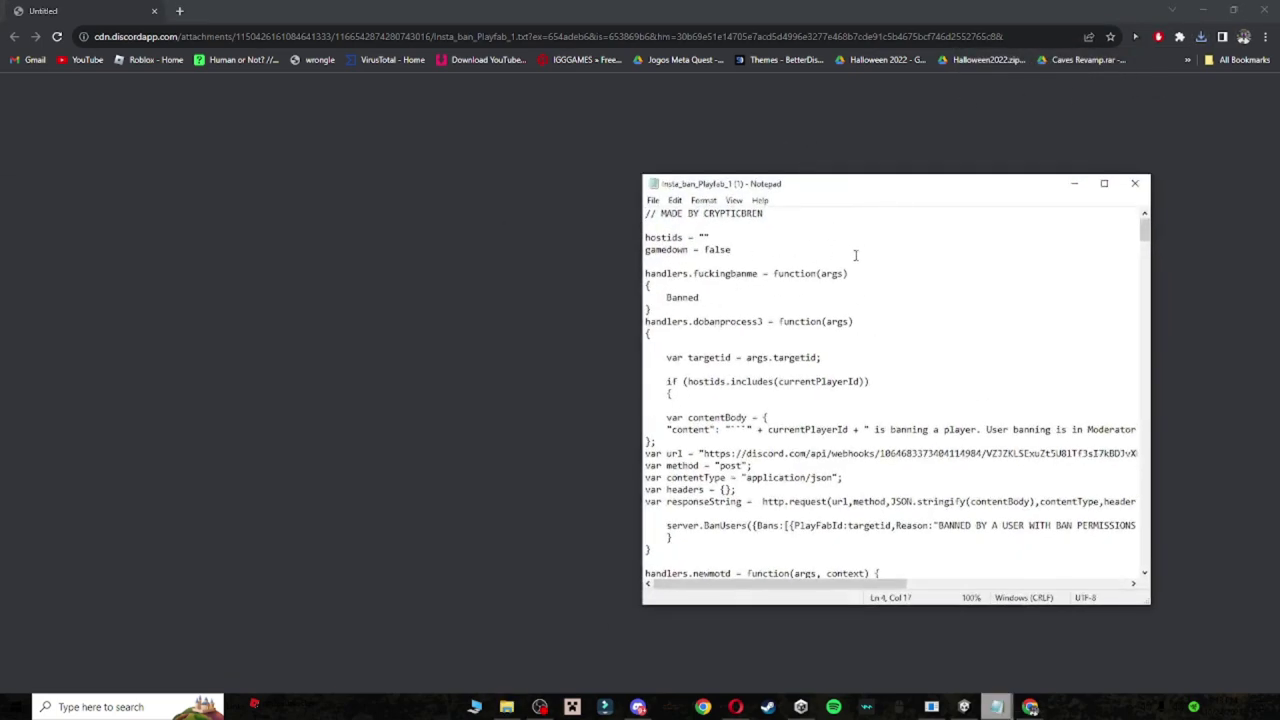
pyautogui.hotkey('ctrl', 'a')
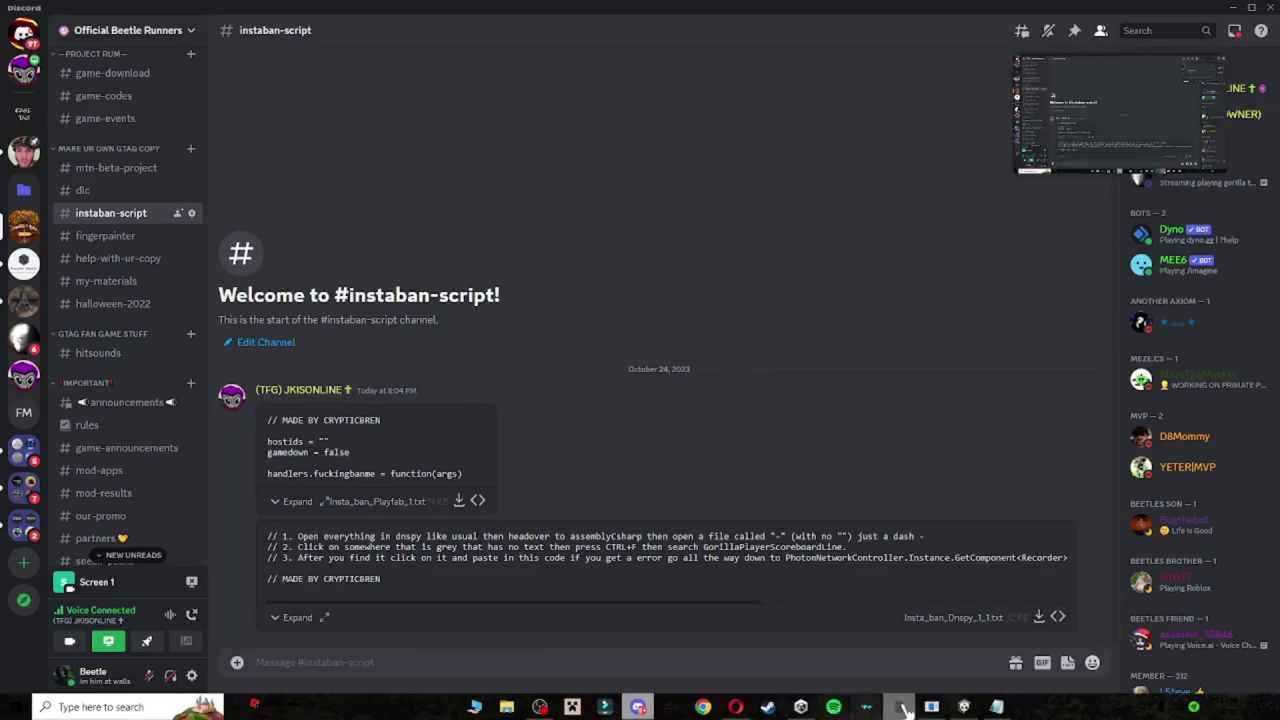
pyautogui.click(741, 708)
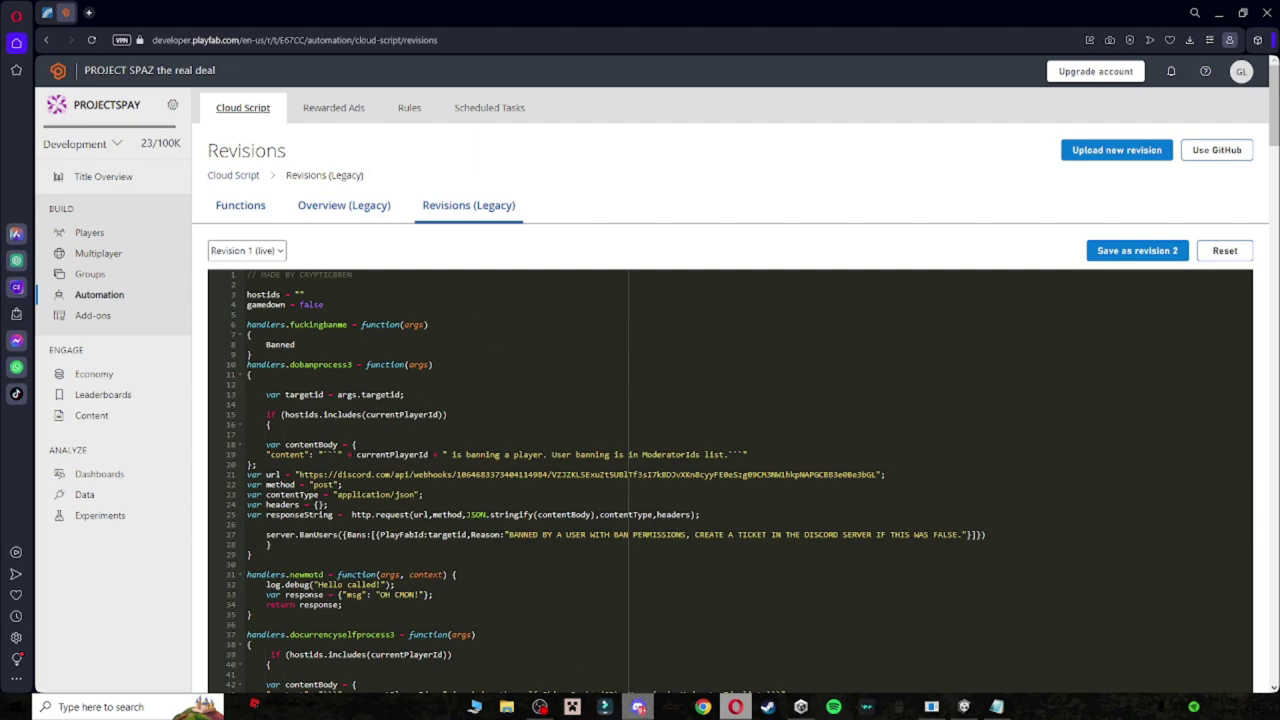
# - Switch back to Discord's #instaban-script channel
pyautogui.click(638, 707)
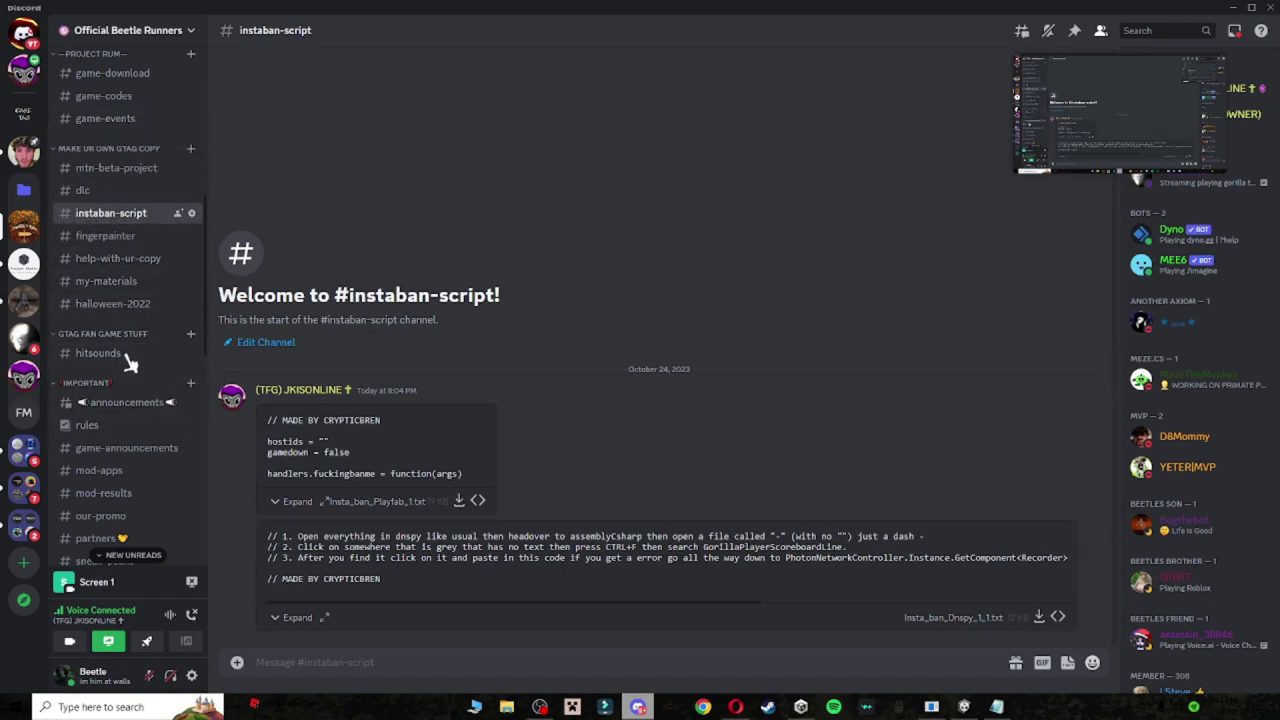
pyautogui.scroll(5, 130, 357)
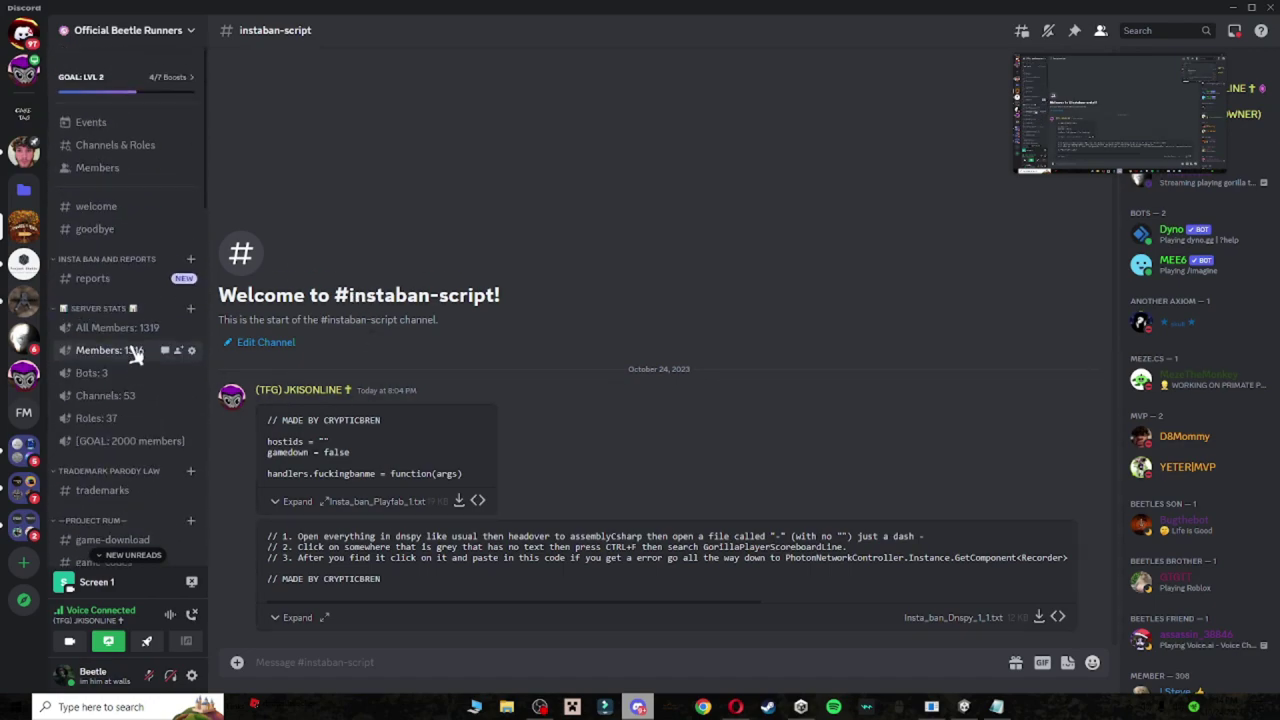
pyautogui.rightClick(110, 258)
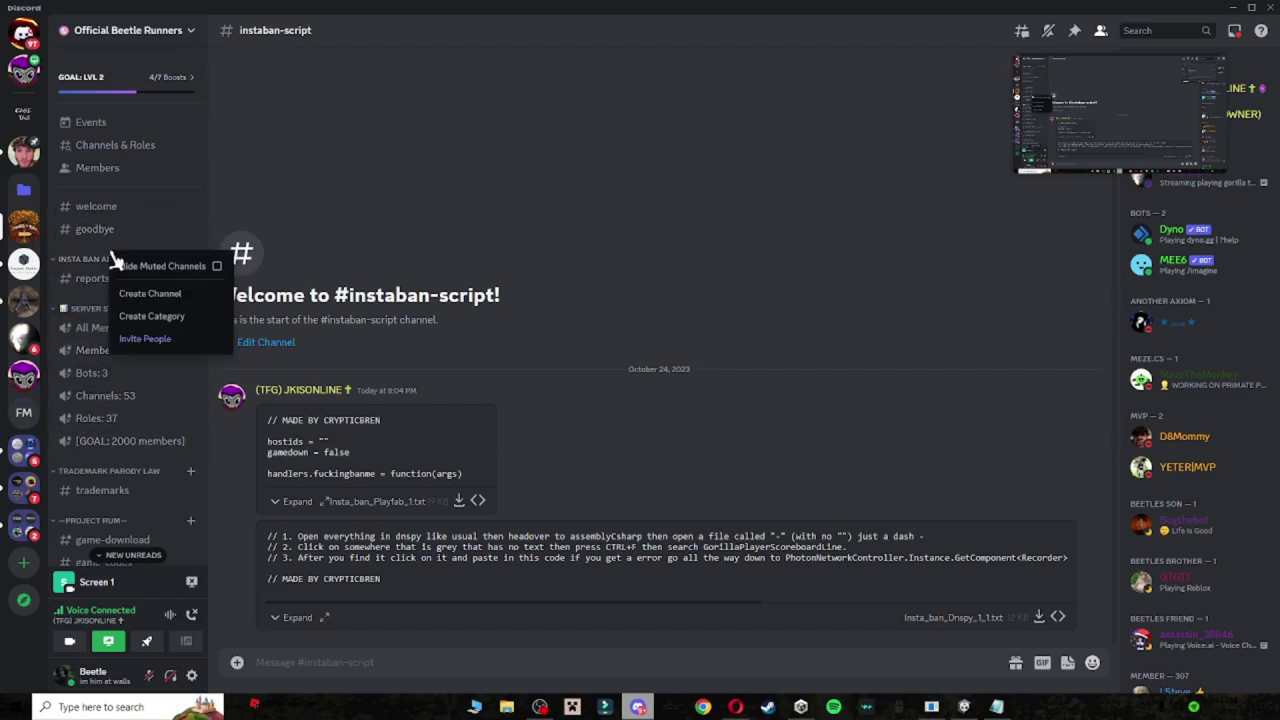
pyautogui.click(160, 294)
pyautogui.click(775, 138)
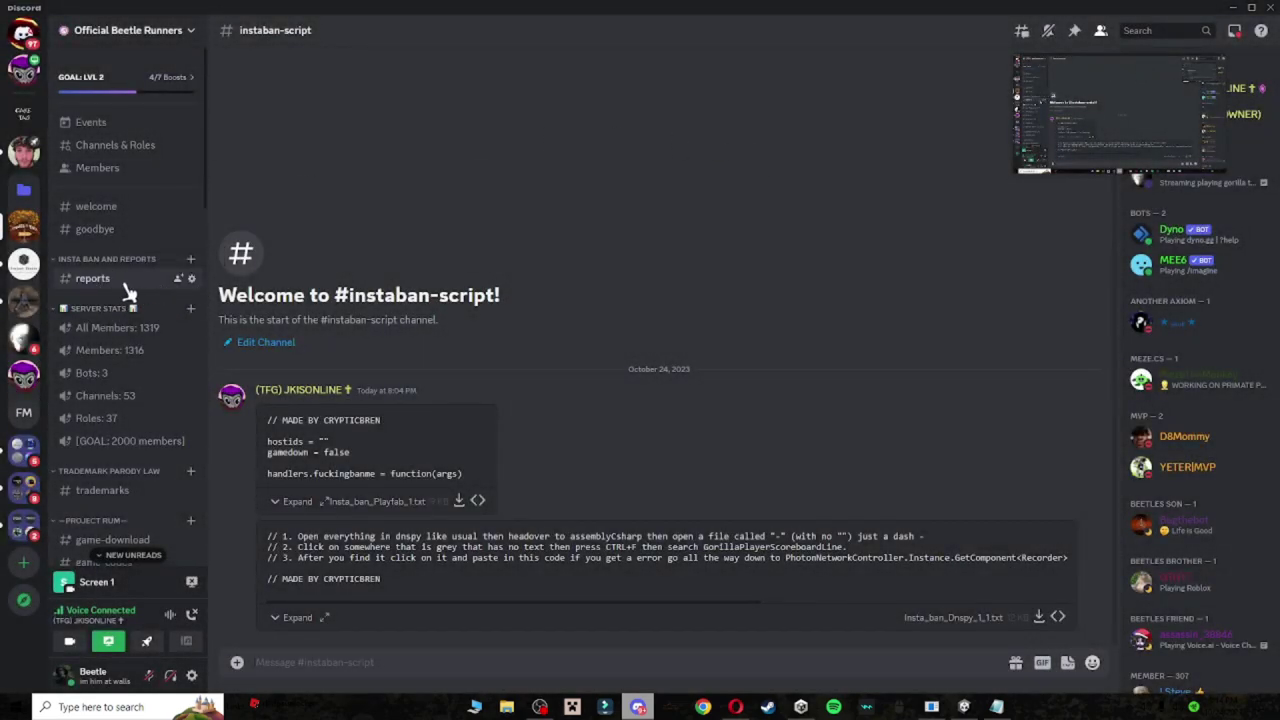
# - Open the #reports channel's webhooks and delete the Captain Hook webhook
pyautogui.click(192, 280)
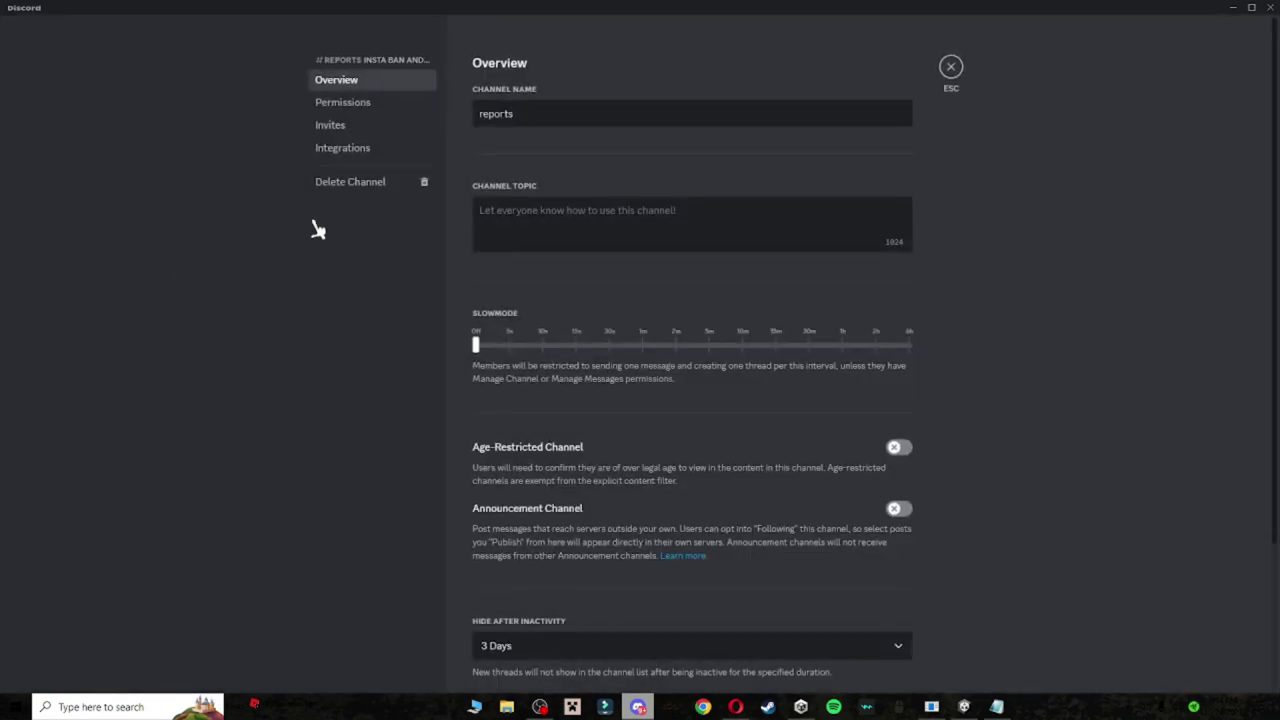
pyautogui.click(343, 148)
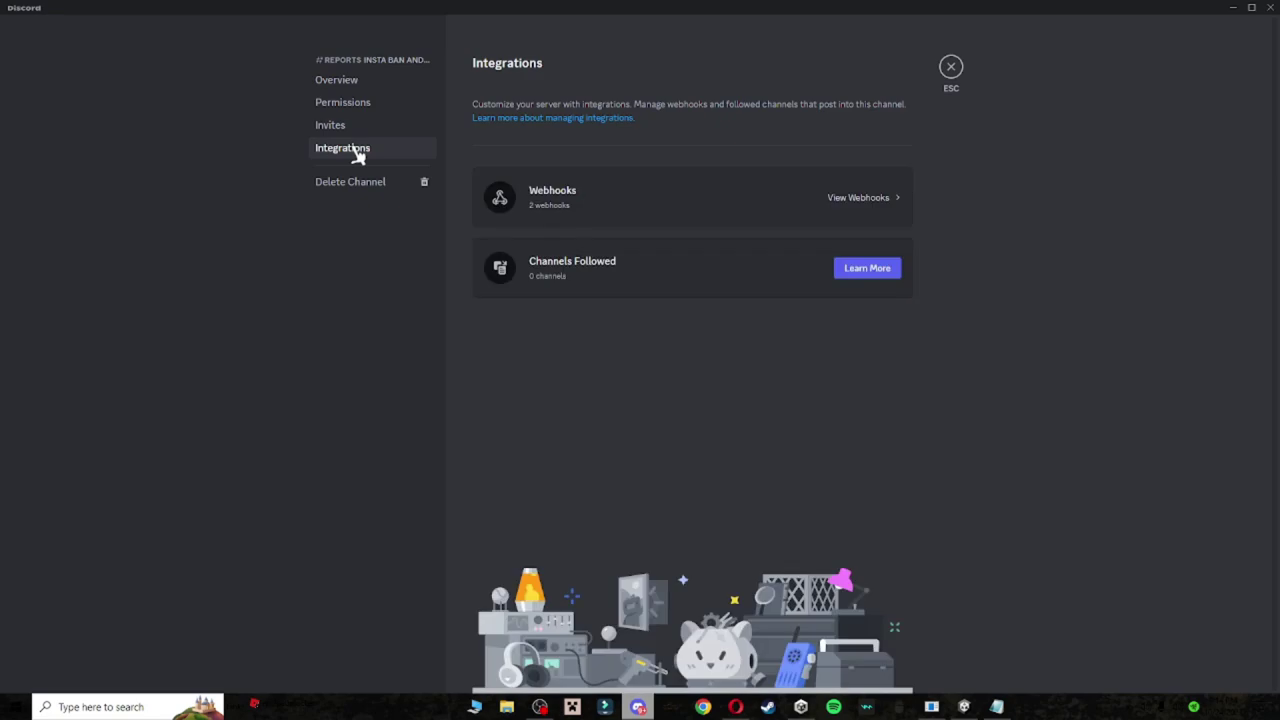
pyautogui.click(877, 198)
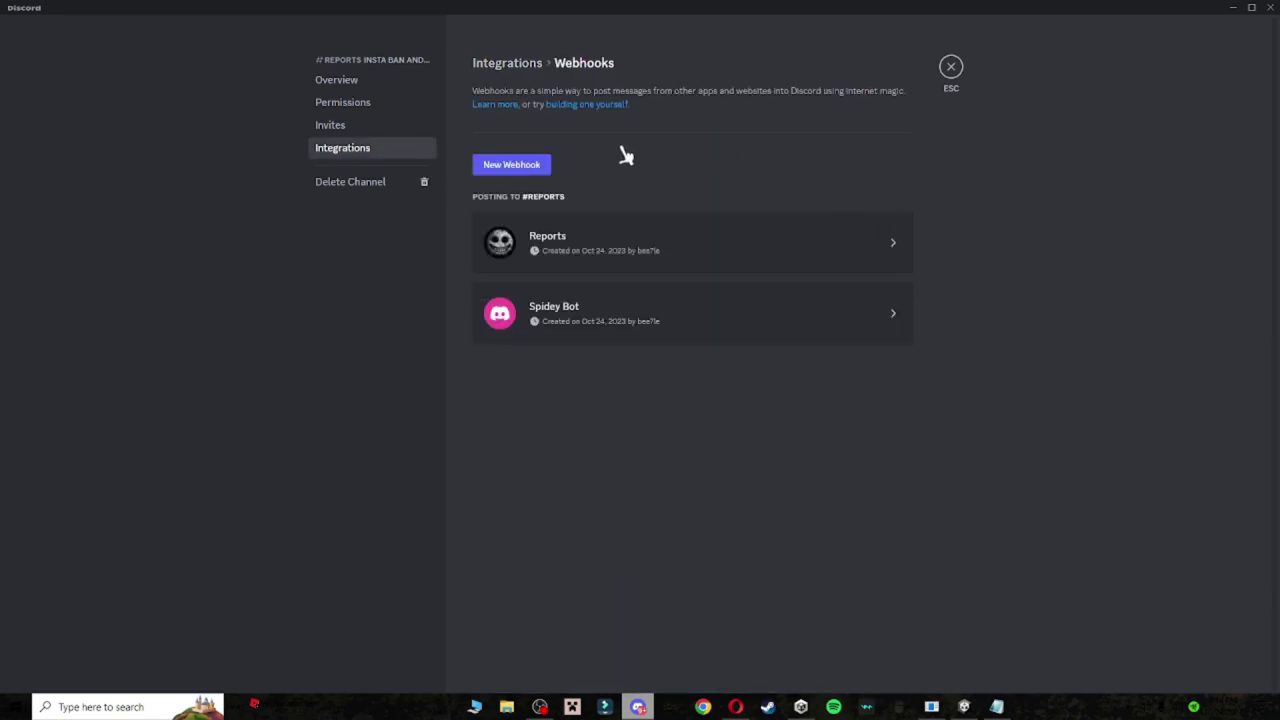
pyautogui.click(524, 172)
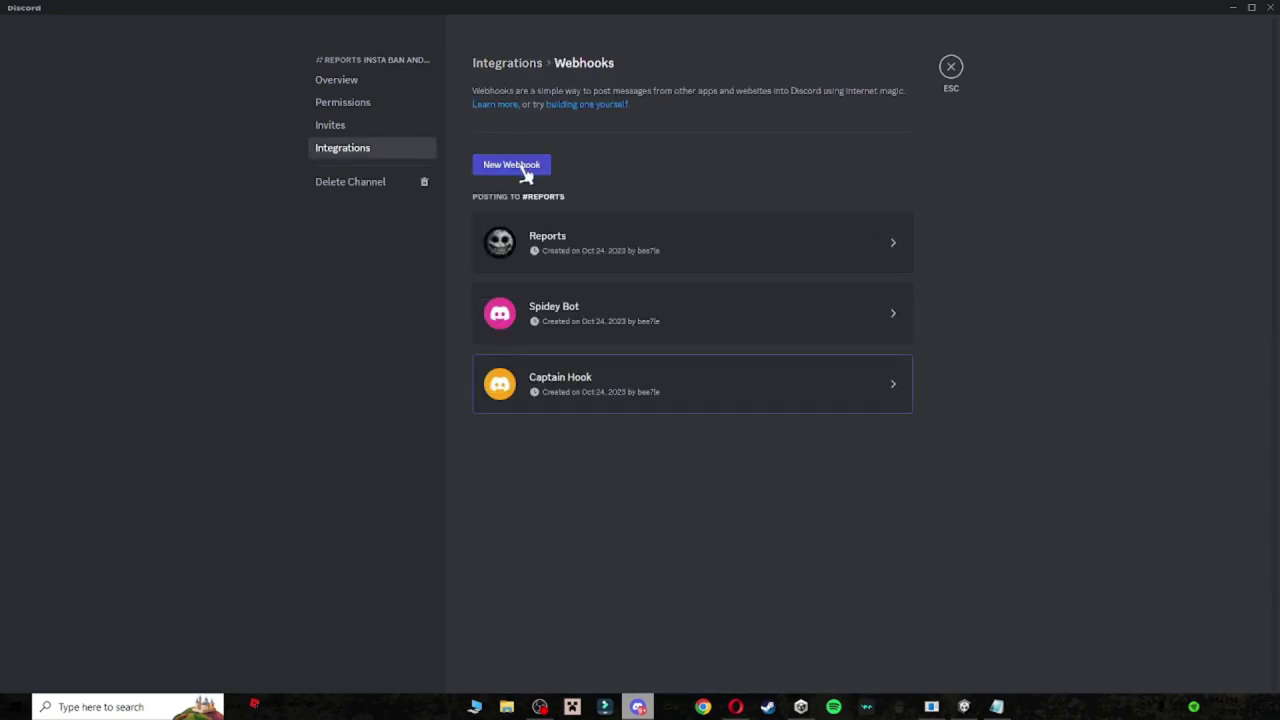
pyautogui.click(600, 395)
pyautogui.moveTo(645, 460); pyautogui.dragTo(460, 457)
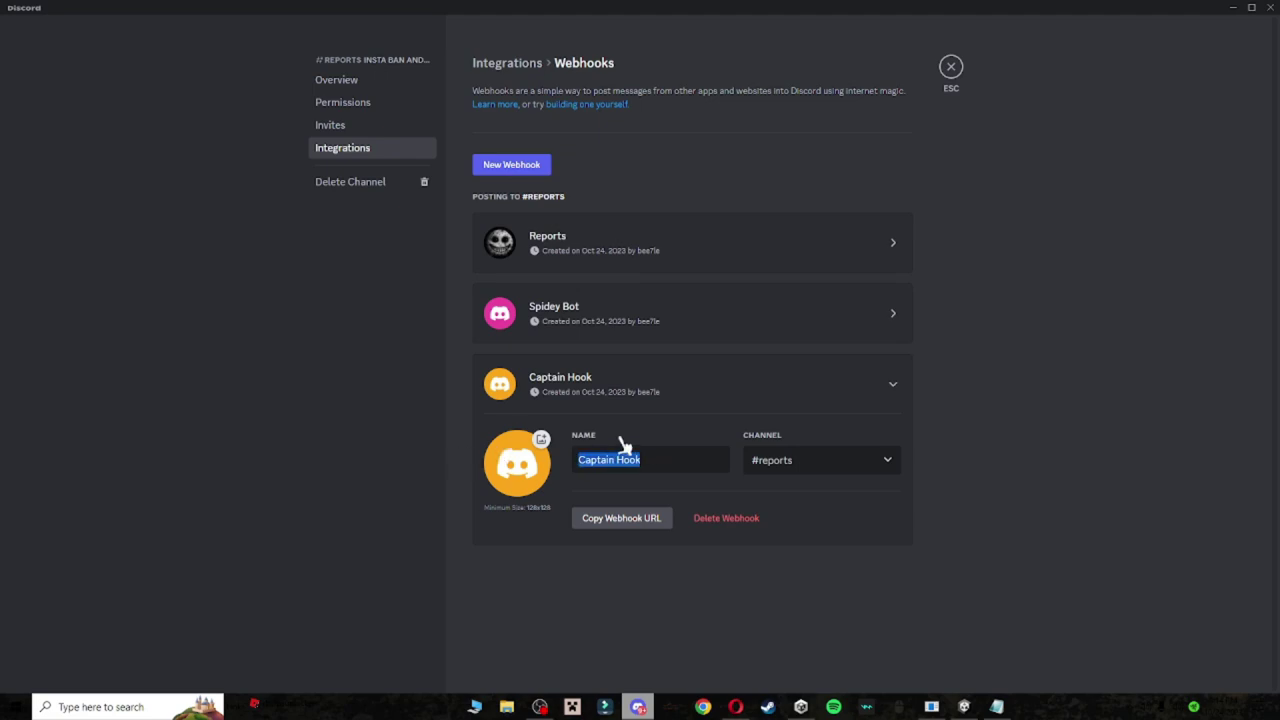
pyautogui.write('REporst')
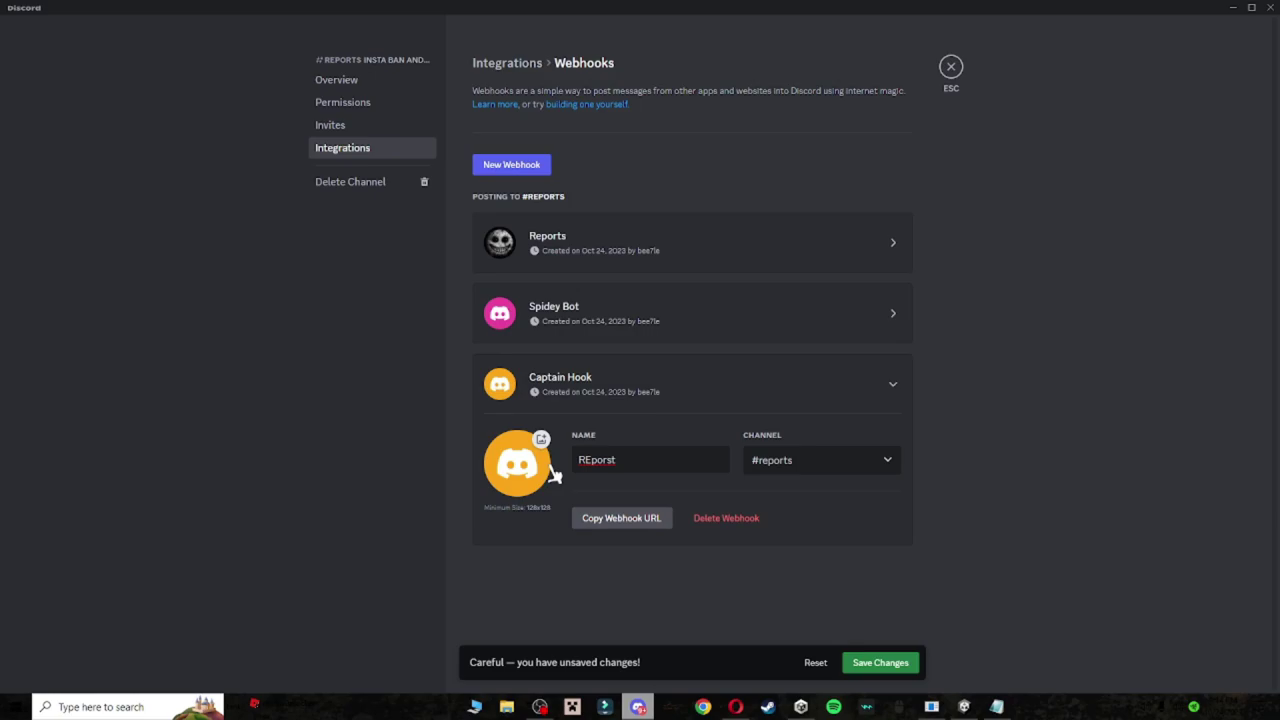
pyautogui.click(726, 518)
pyautogui.click(745, 390)
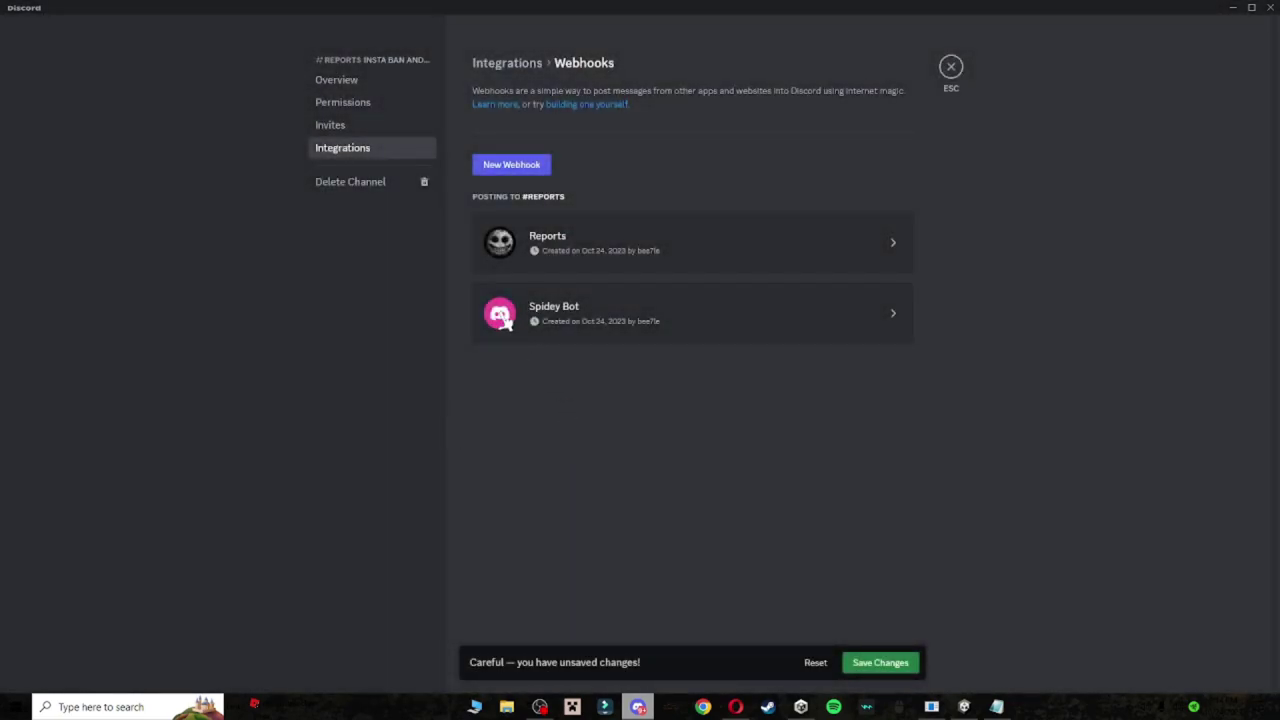
# - Delete the Spidey Bot webhook and copy the Reports webhook URL
pyautogui.click(503, 318)
pyautogui.click(726, 448)
pyautogui.click(742, 390)
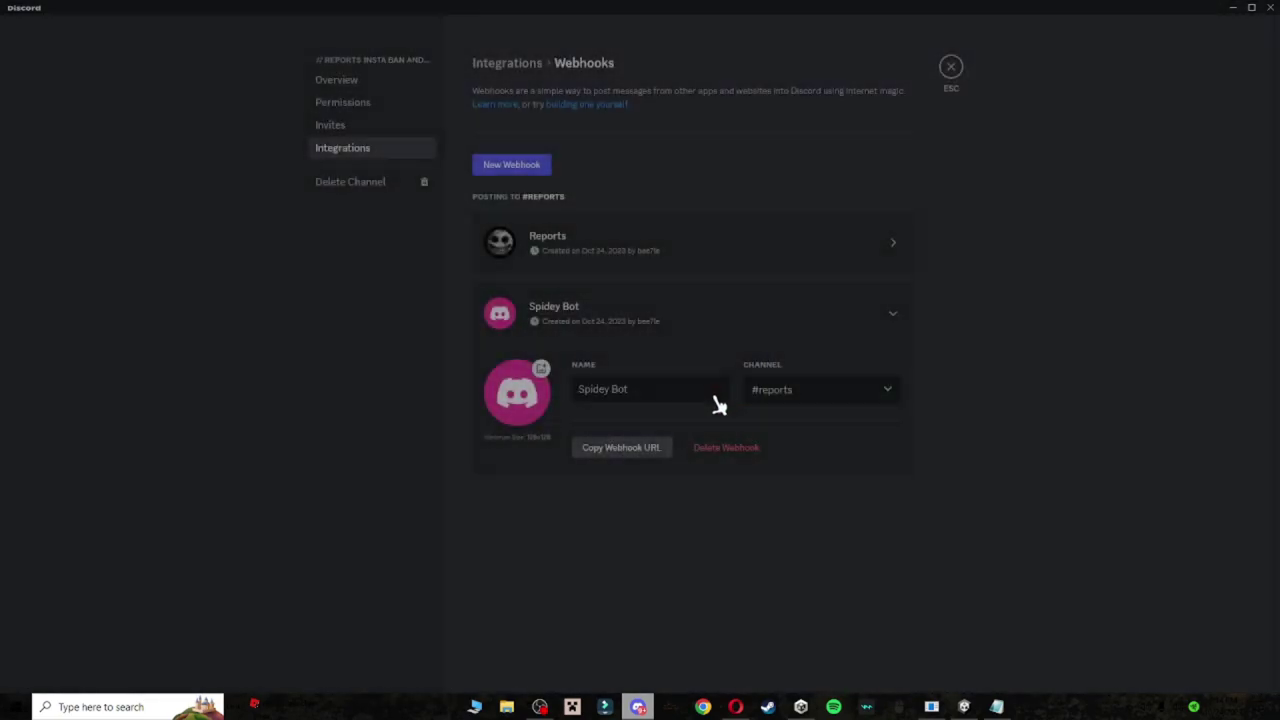
pyautogui.click(578, 243)
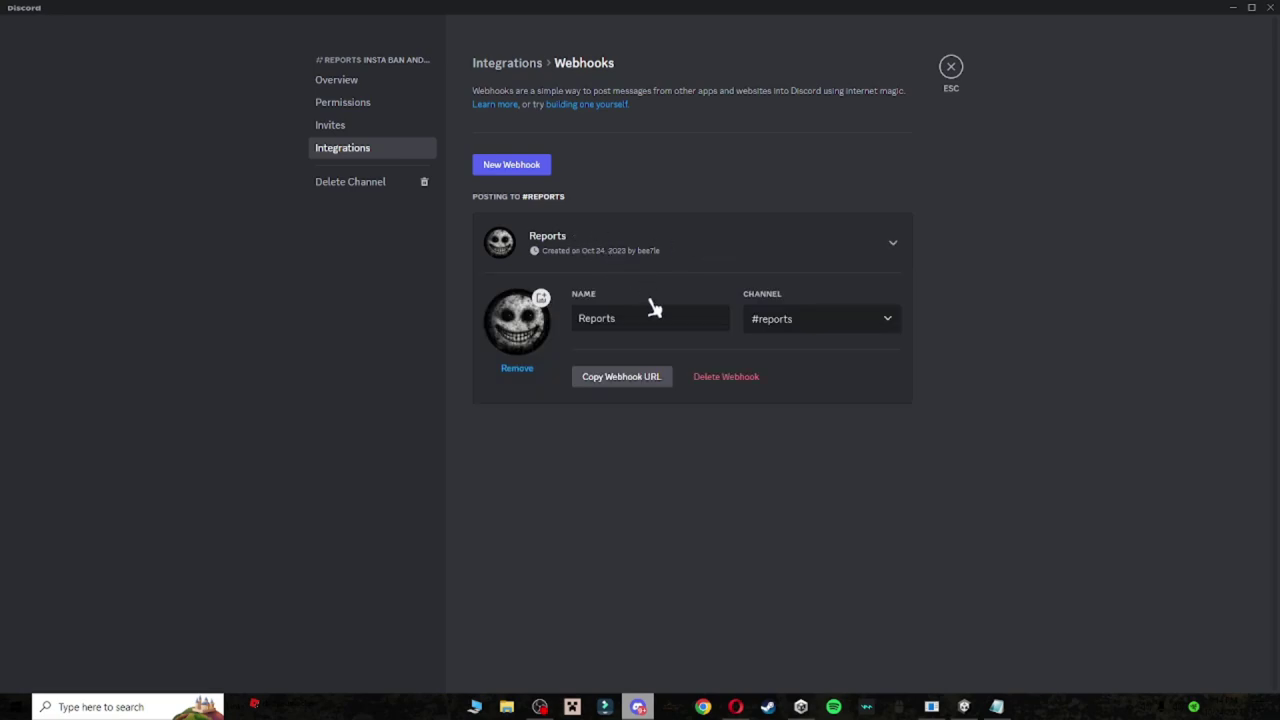
pyautogui.click(622, 380)
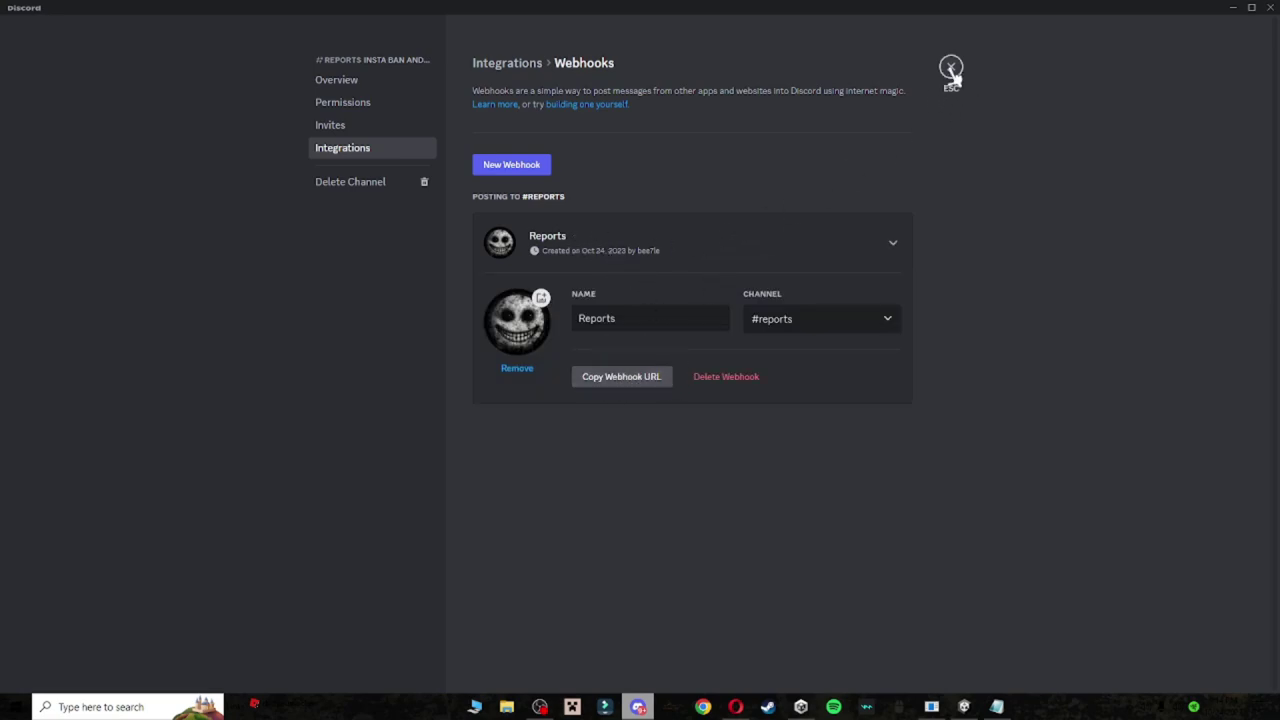
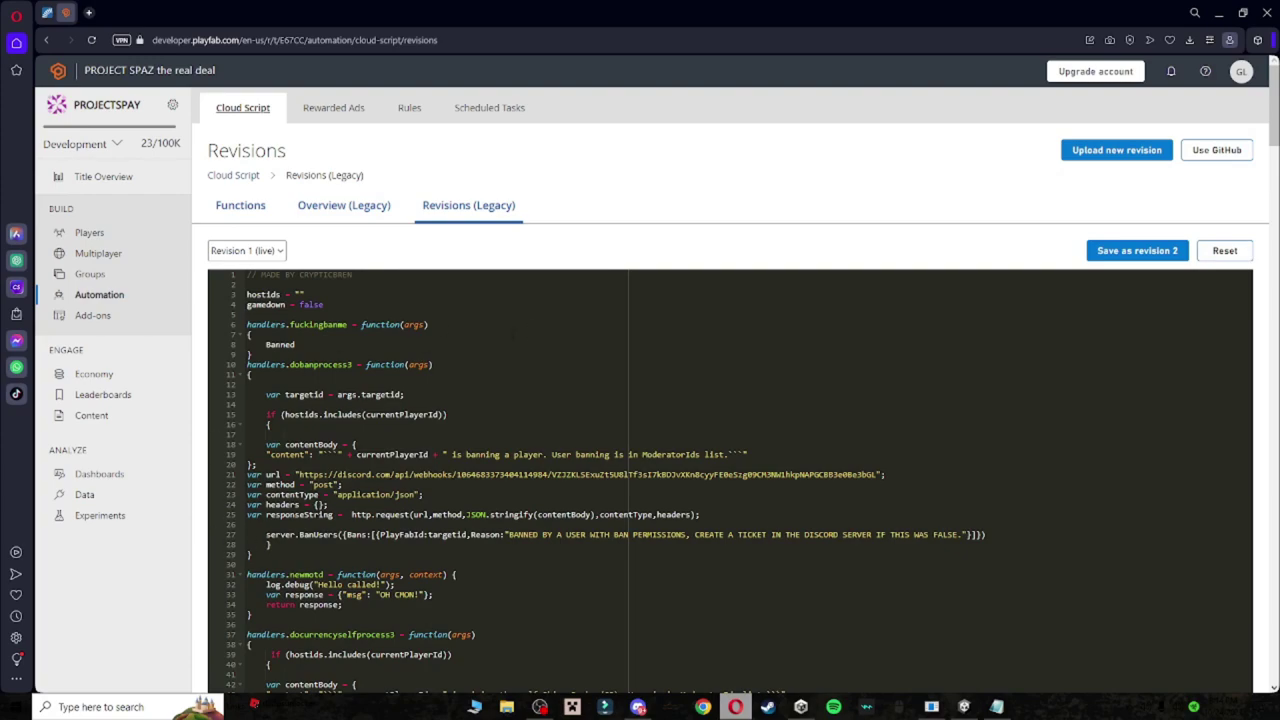
# - Replace the Discord webhook URL on line 21 with the new webhook URL
pyautogui.scroll(-2, 511, 335)
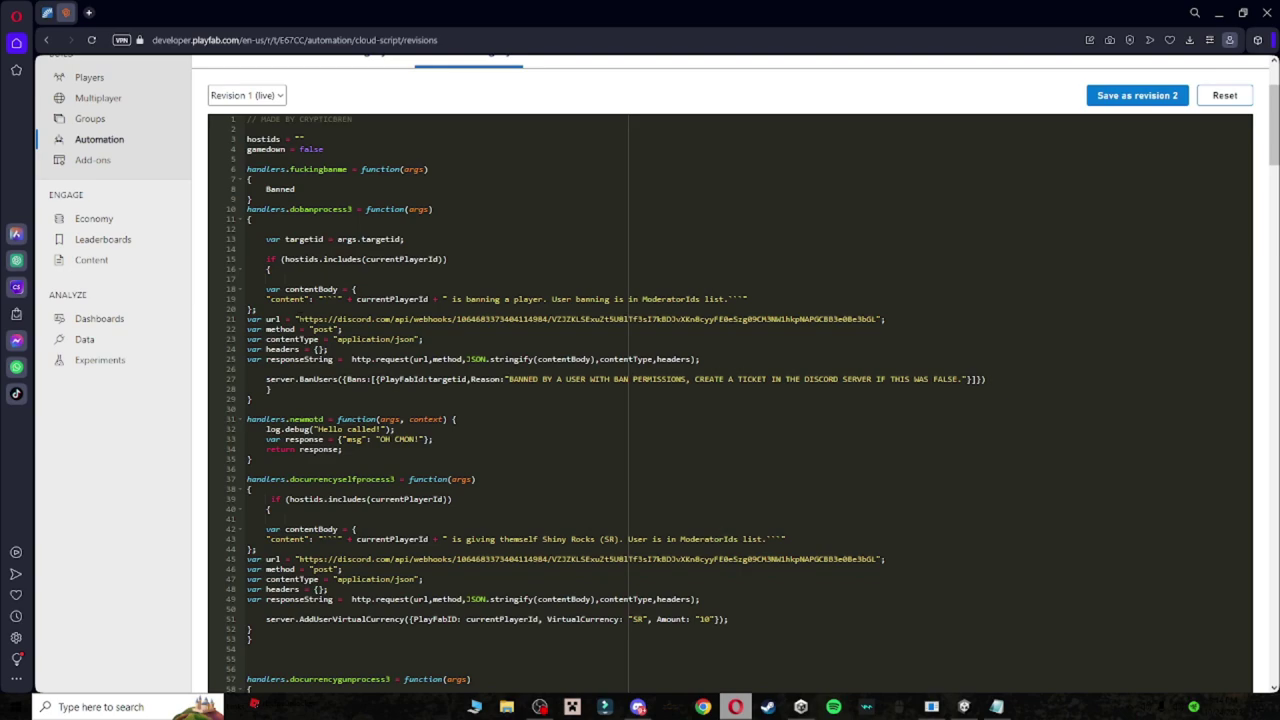
pyautogui.moveTo(301, 319); pyautogui.dragTo(868, 319)
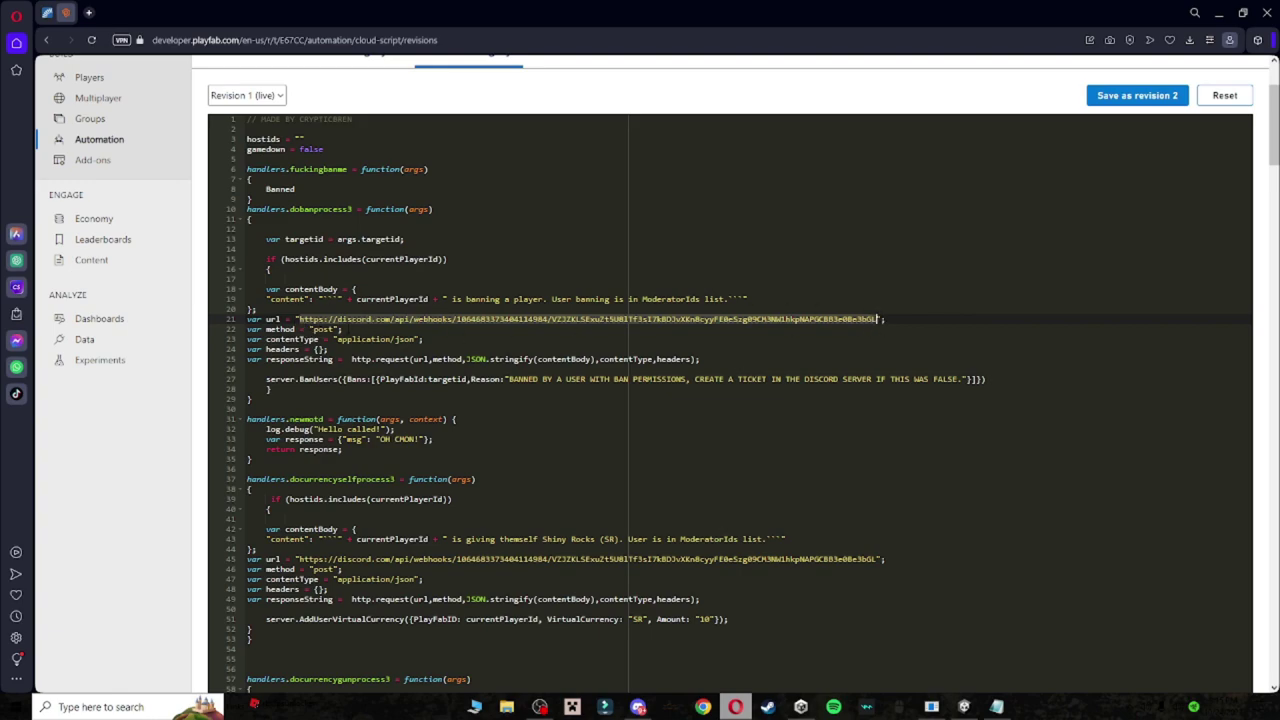
pyautogui.hotkey('ctrl', 'v')
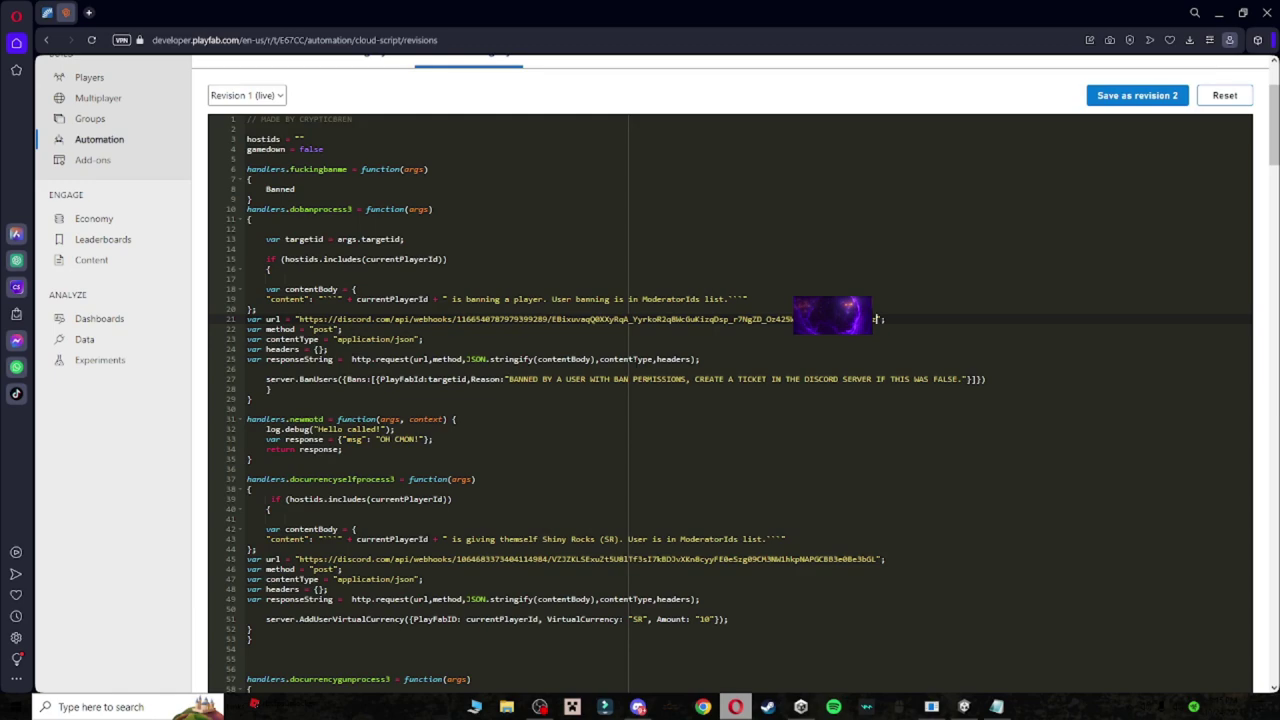
# - Select the line 45 webhook URL, then review the script from its end back to the top
pyautogui.scroll(-3, 876, 319)
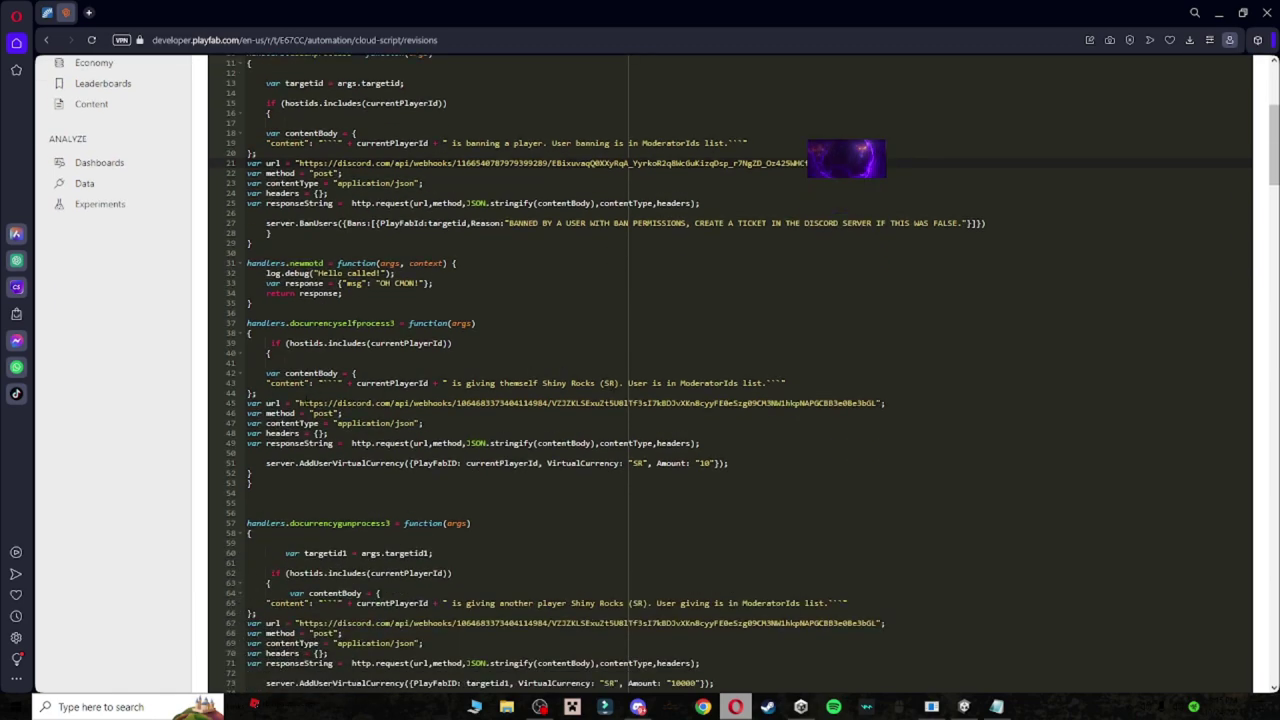
pyautogui.moveTo(297, 403); pyautogui.dragTo(878, 403)
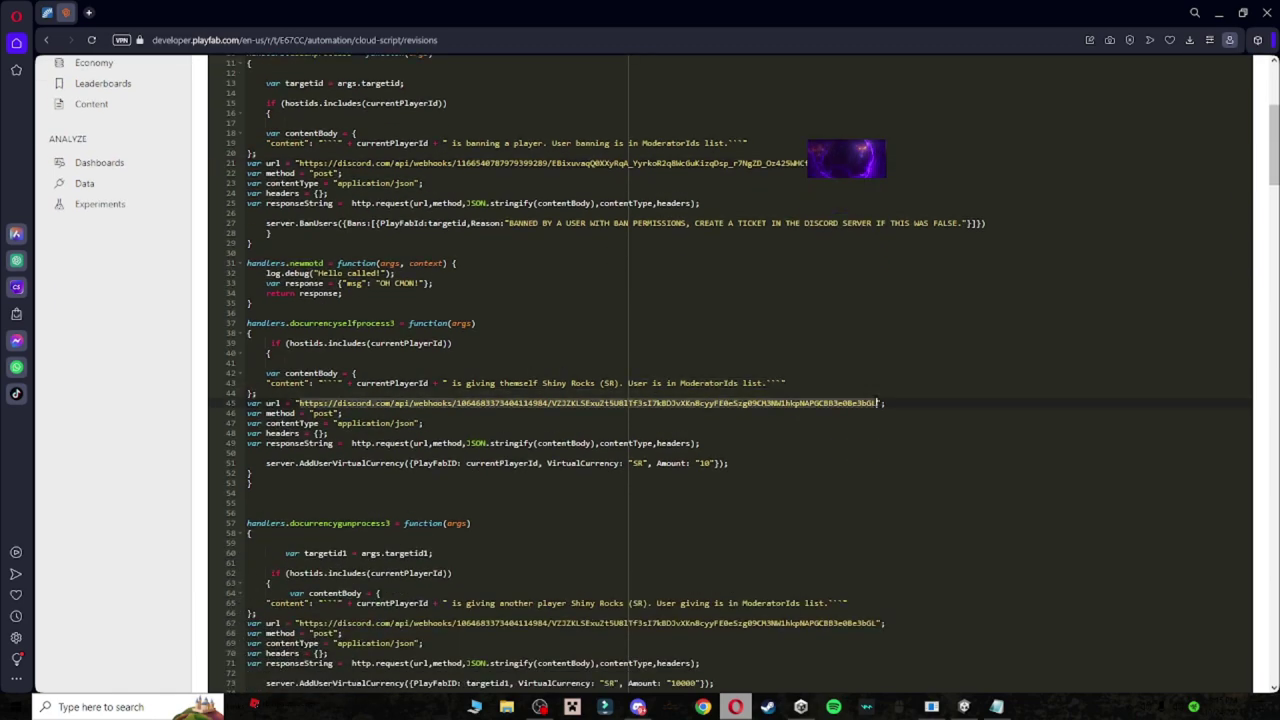
pyautogui.hotkey('ctrl', 'End')
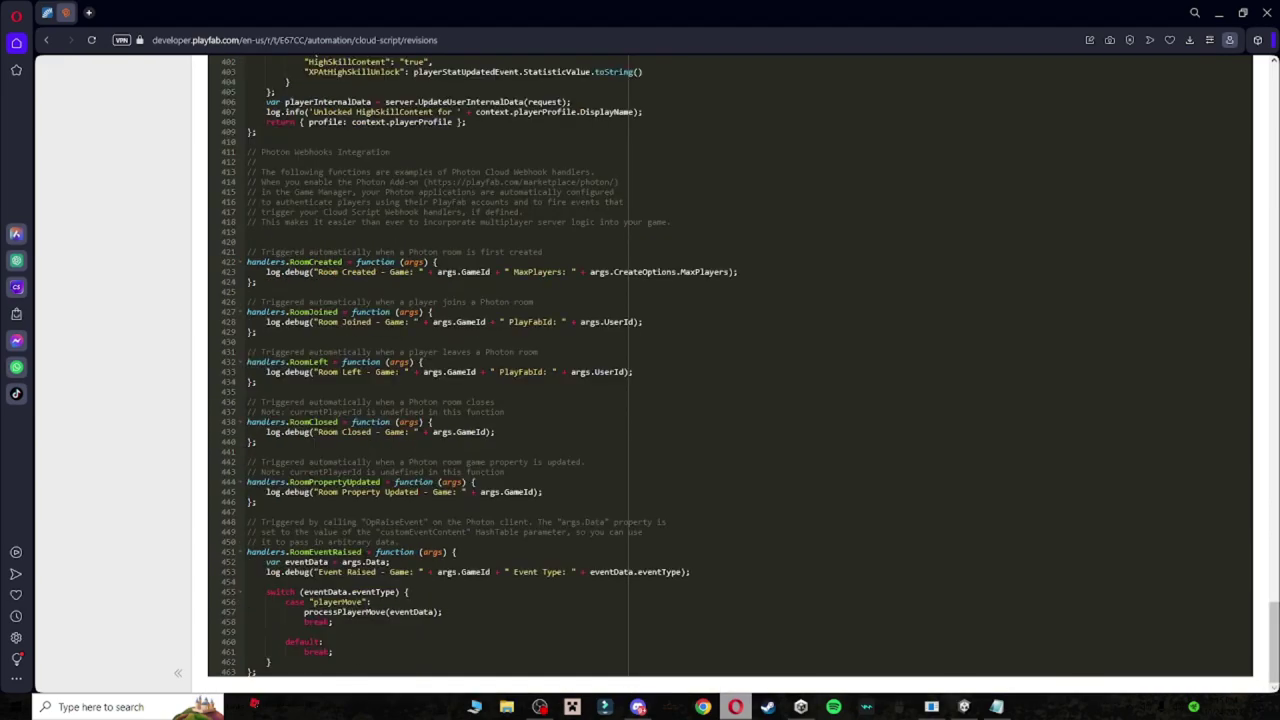
pyautogui.scroll(3, 366, 350)
pyautogui.scroll(5, 640, 372)
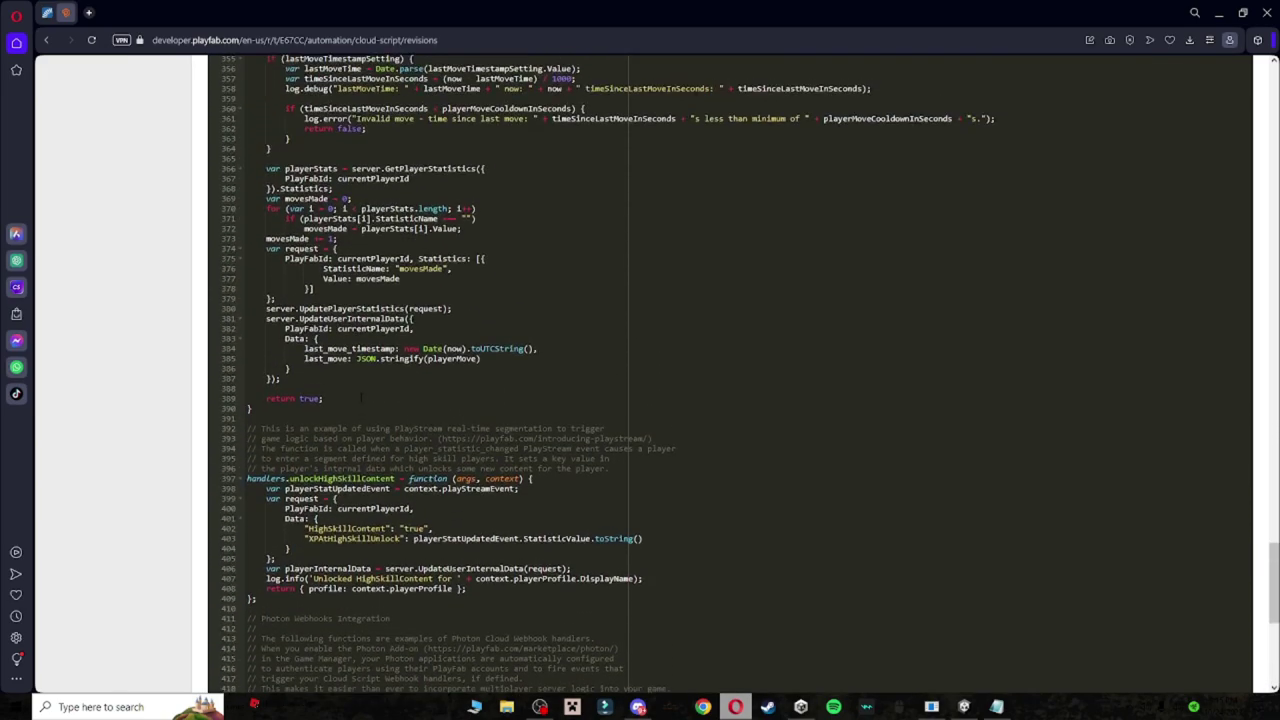
pyautogui.scroll(6, 640, 372)
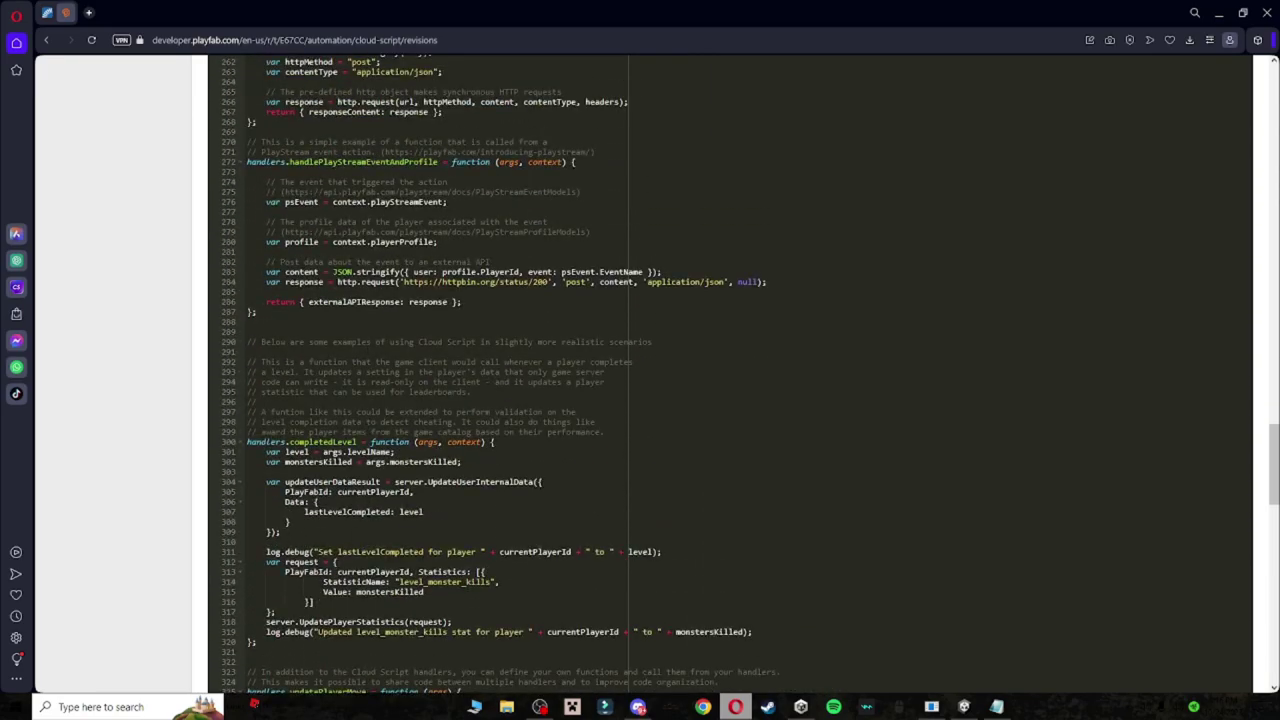
pyautogui.scroll(2, 640, 372)
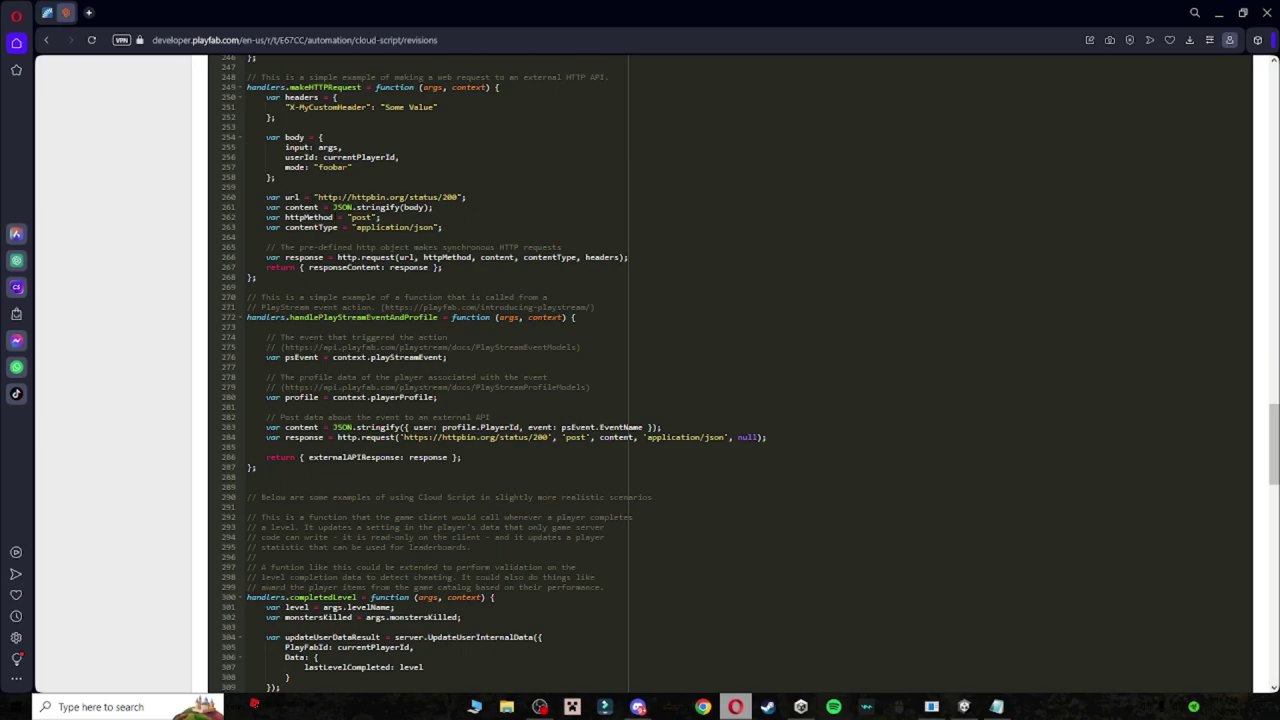
pyautogui.scroll(6, 640, 372)
pyautogui.scroll(5, 523, 332)
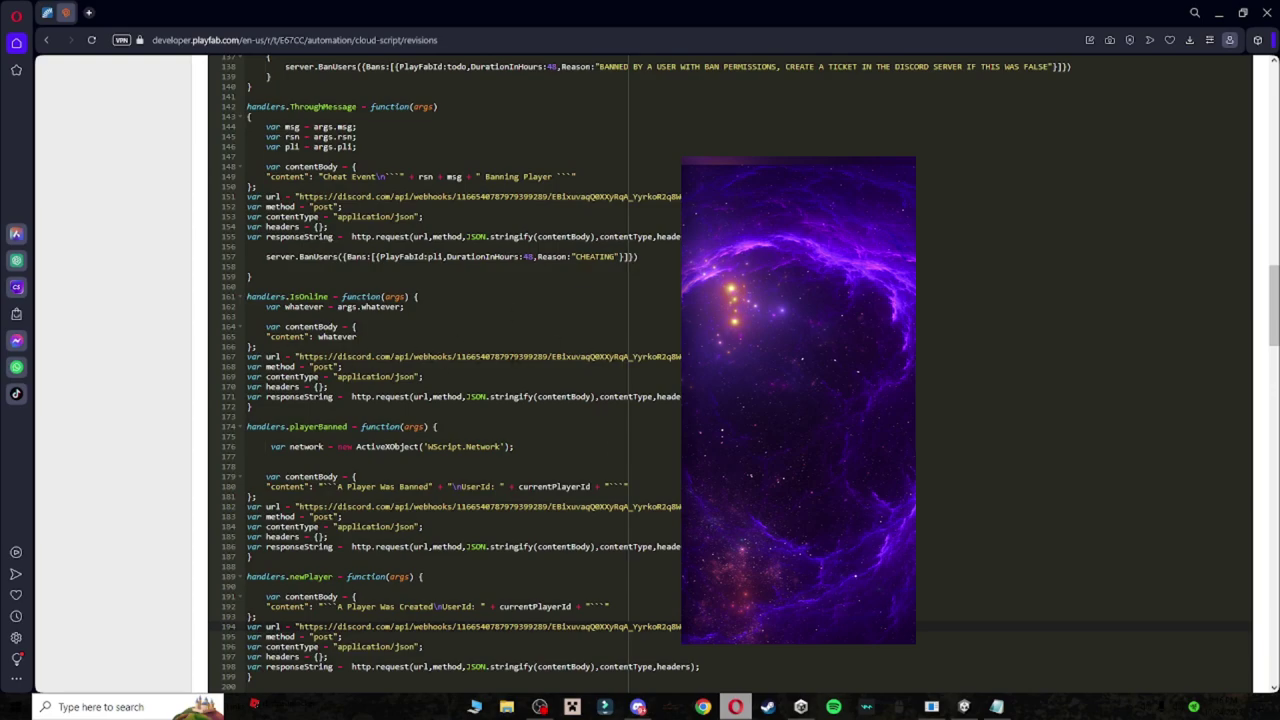
pyautogui.scroll(5, 640, 370)
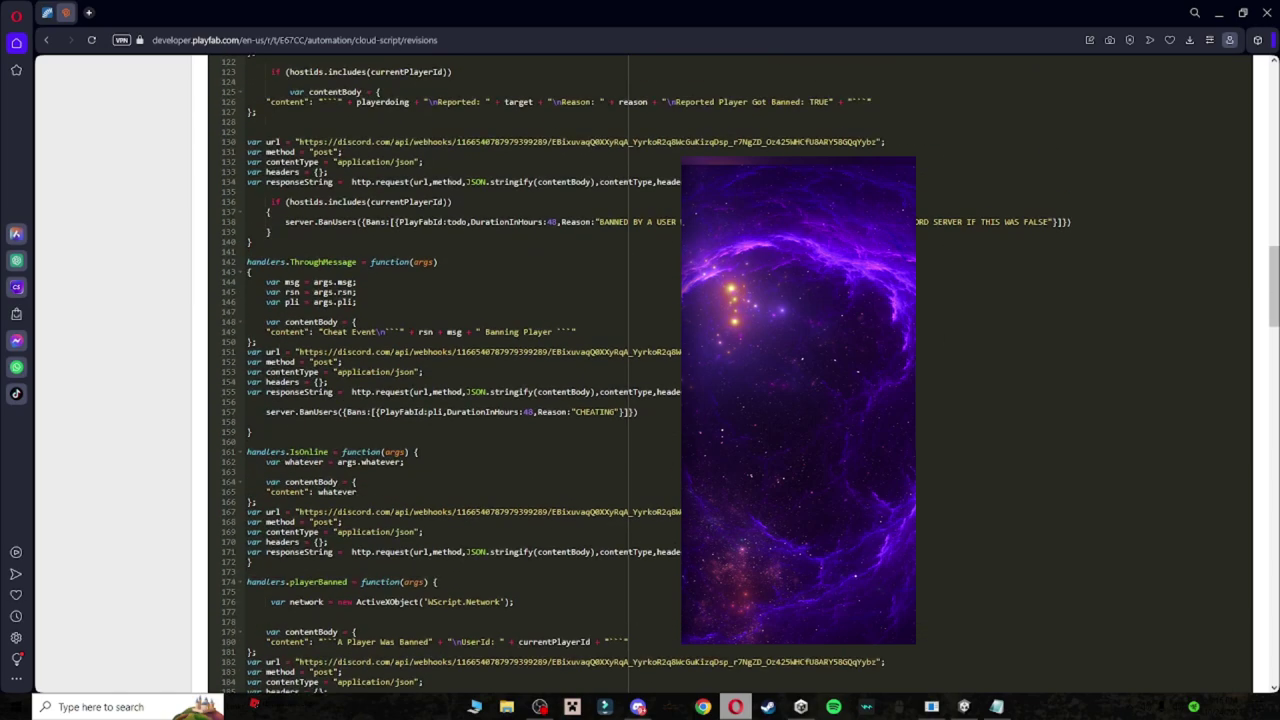
pyautogui.scroll(5, 660, 330)
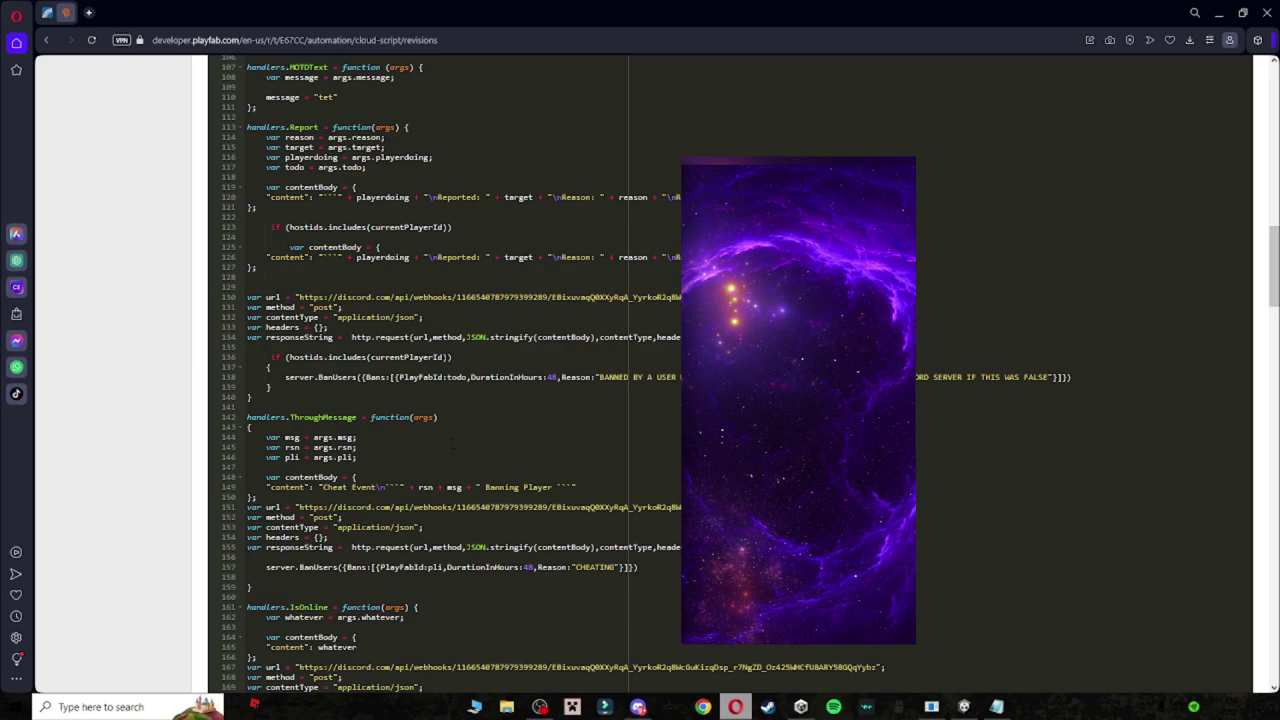
pyautogui.scroll(20, 104, 361)
pyautogui.scroll(15, 640, 370)
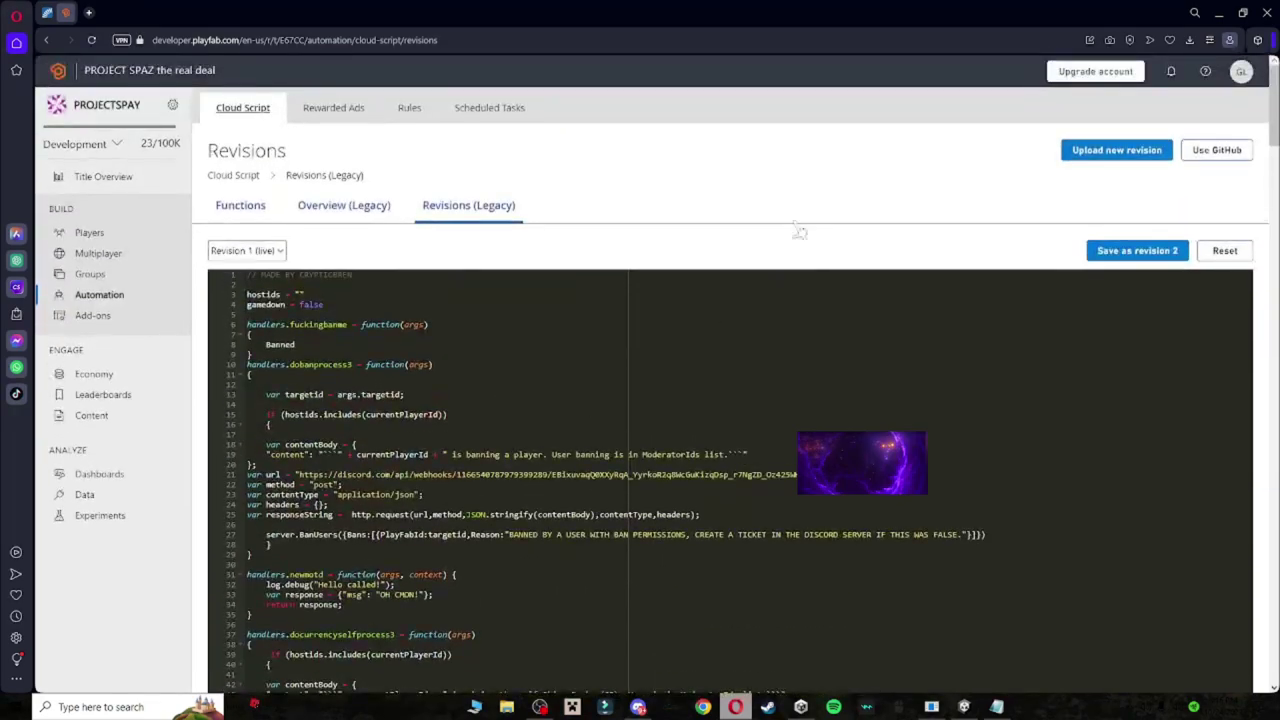
# - Save and deploy the script as live revision 2, then go to the Players list
pyautogui.click(1126, 260)
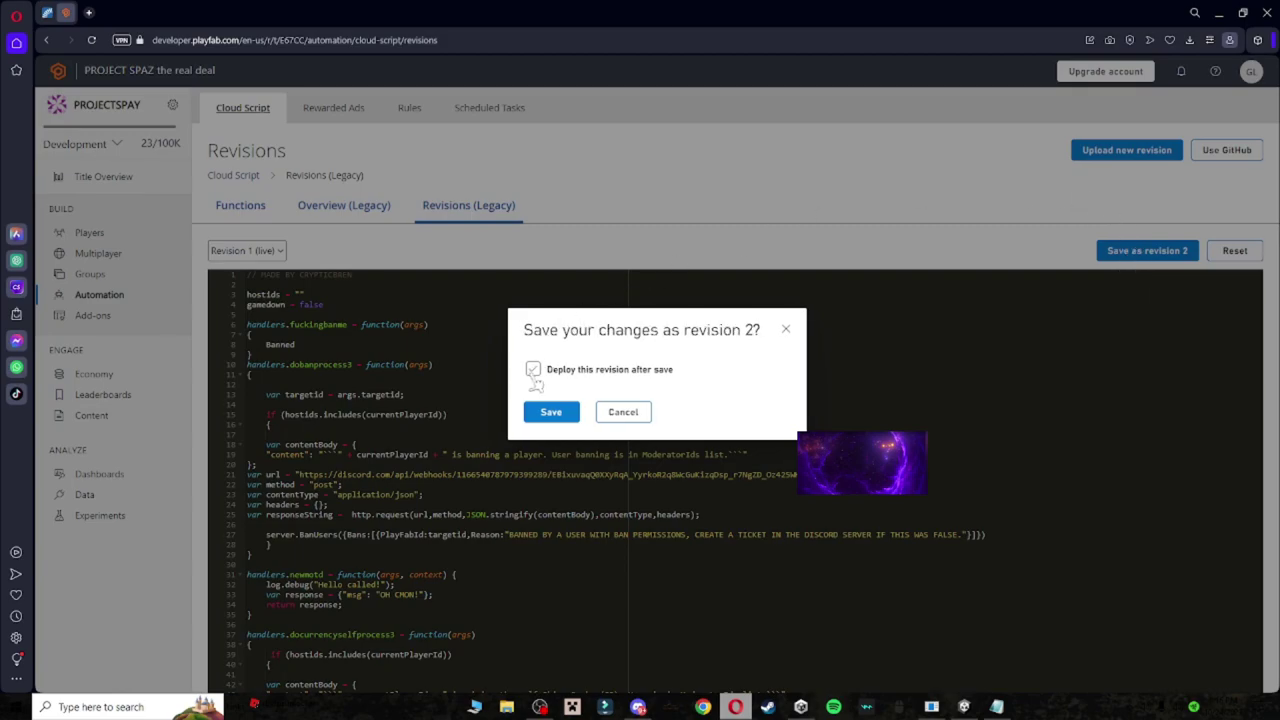
pyautogui.click(533, 369)
pyautogui.click(570, 412)
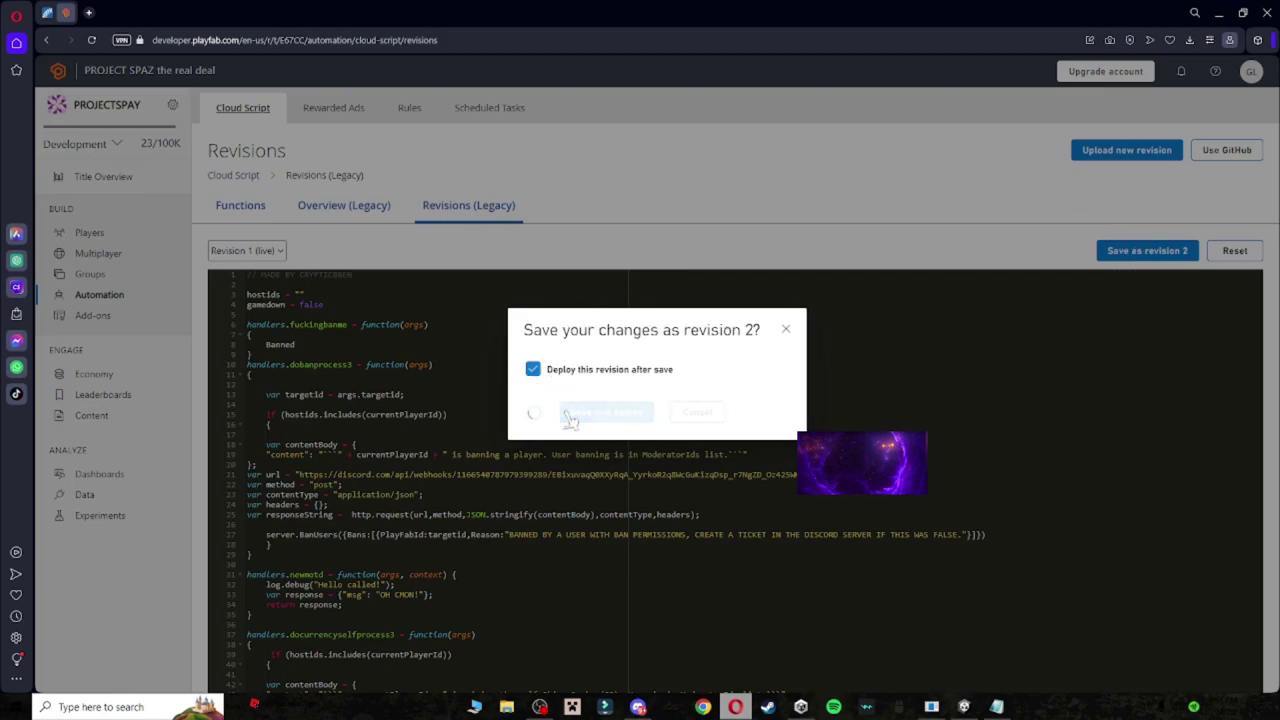
pyautogui.click(96, 236)
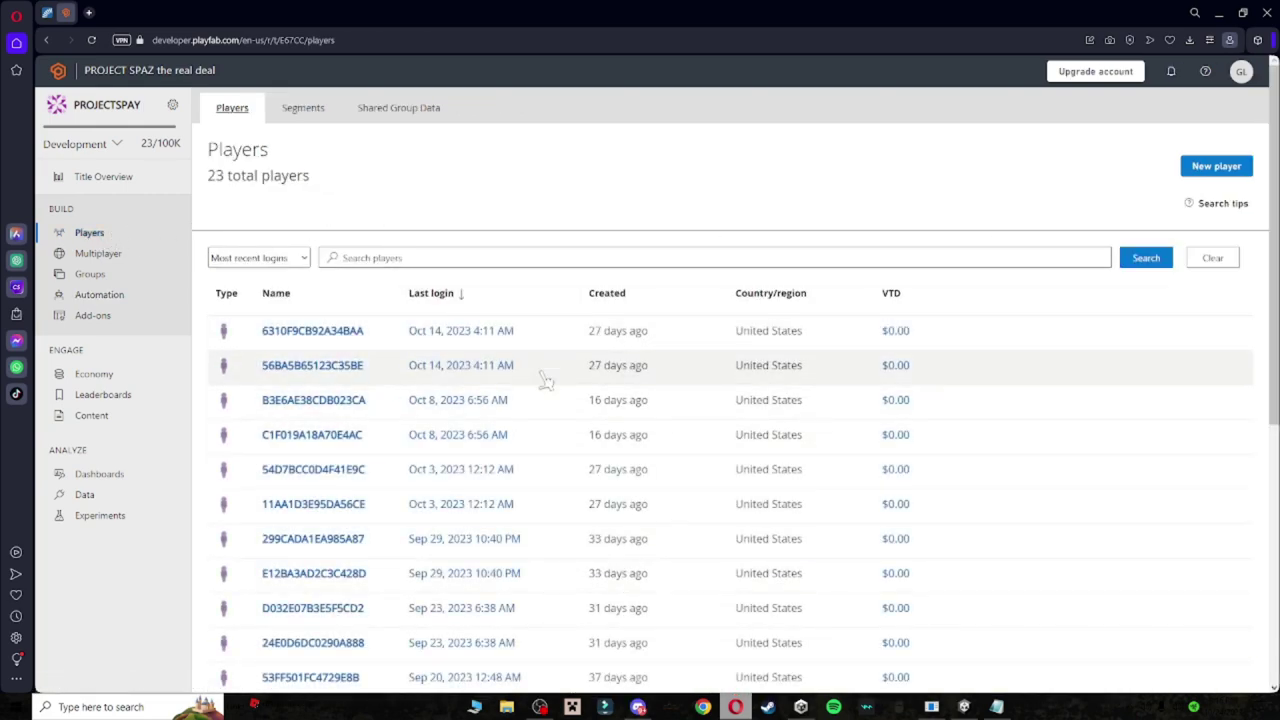
# - Open the last-listed player's Overview and select their Master player account ID
pyautogui.scroll(-3, 530, 420)
pyautogui.scroll(-2, 543, 380)
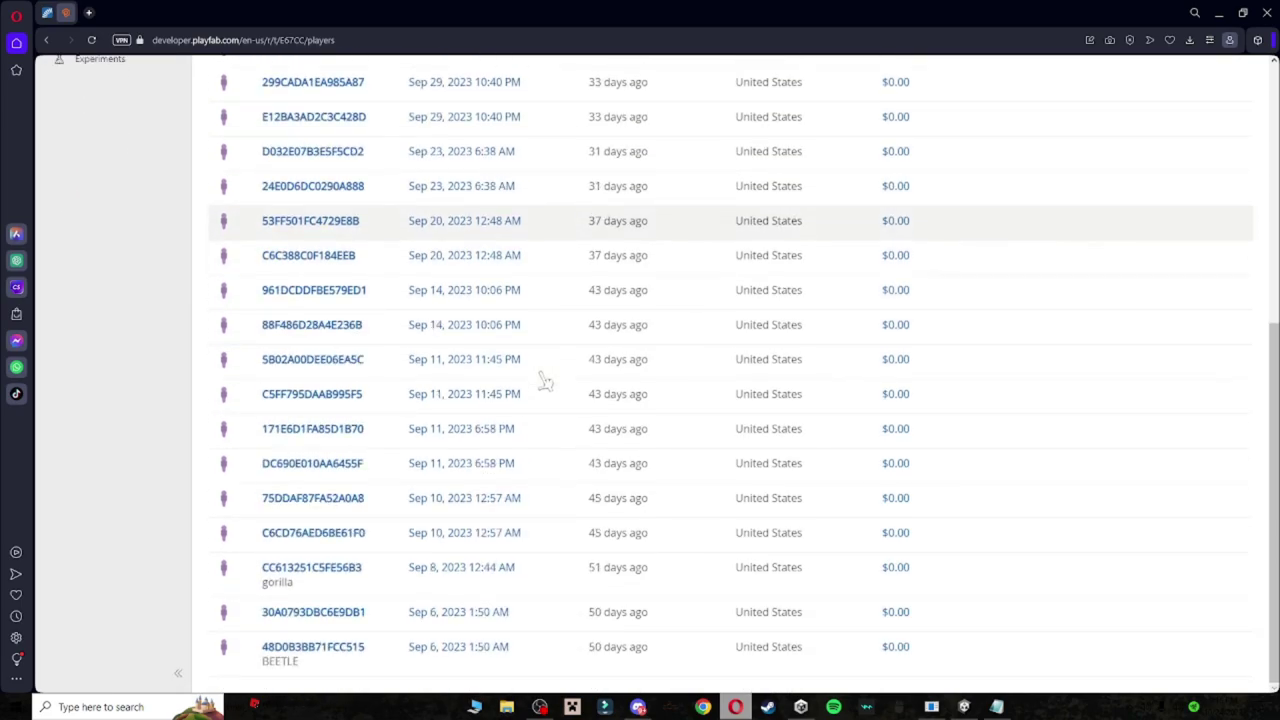
pyautogui.click(318, 650)
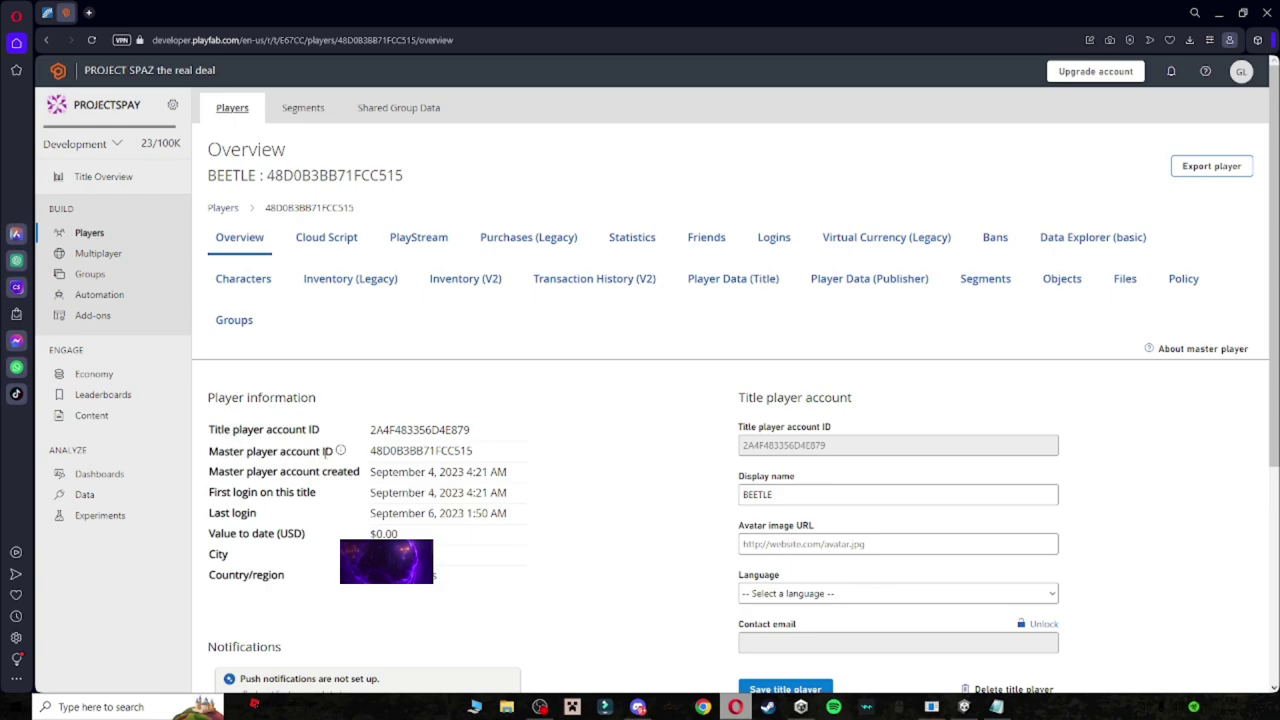
pyautogui.moveTo(369, 451); pyautogui.dragTo(486, 462)
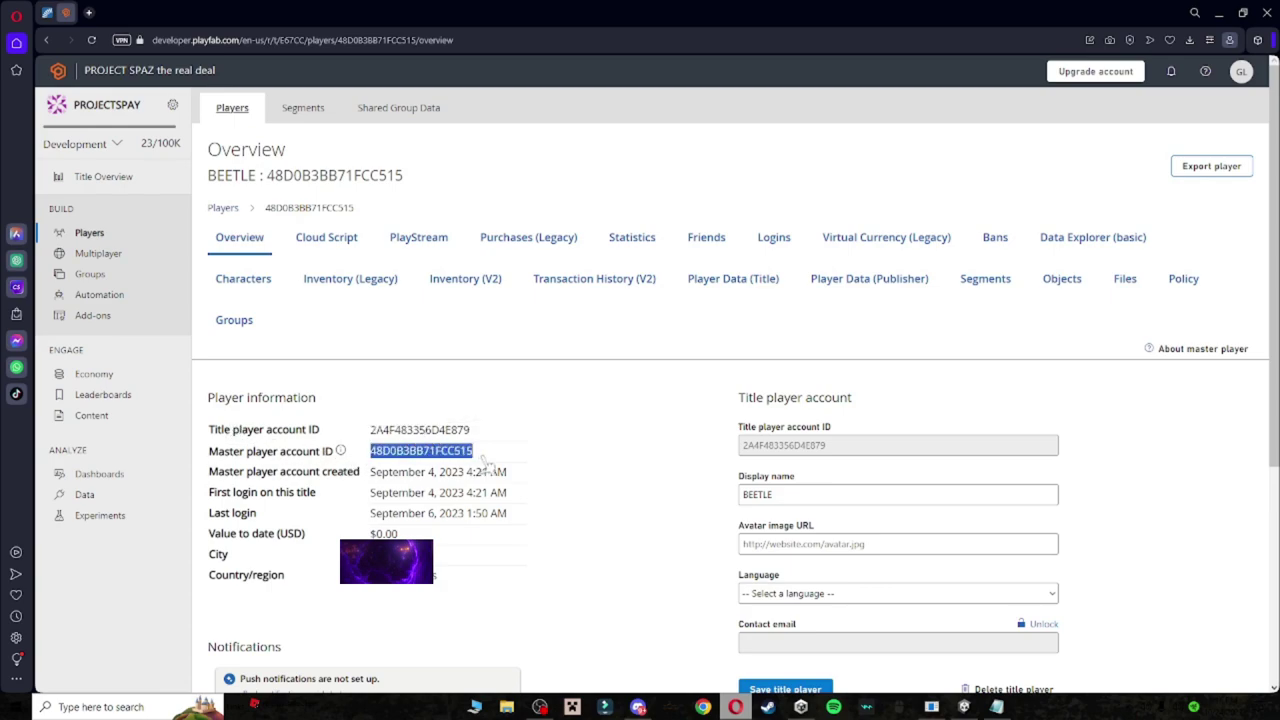
# - Paste the master player ID into the empty hostids quotes on line 3 of the Cloud Script
pyautogui.click(99, 294)
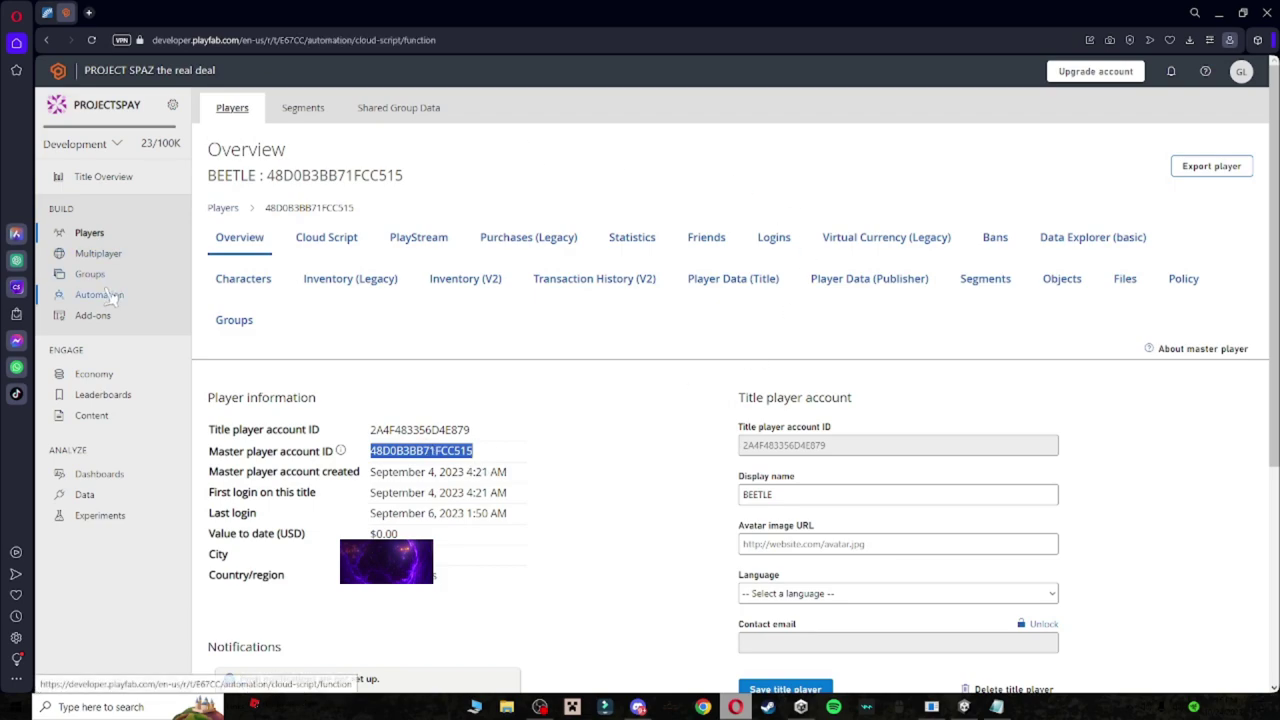
pyautogui.click(505, 184)
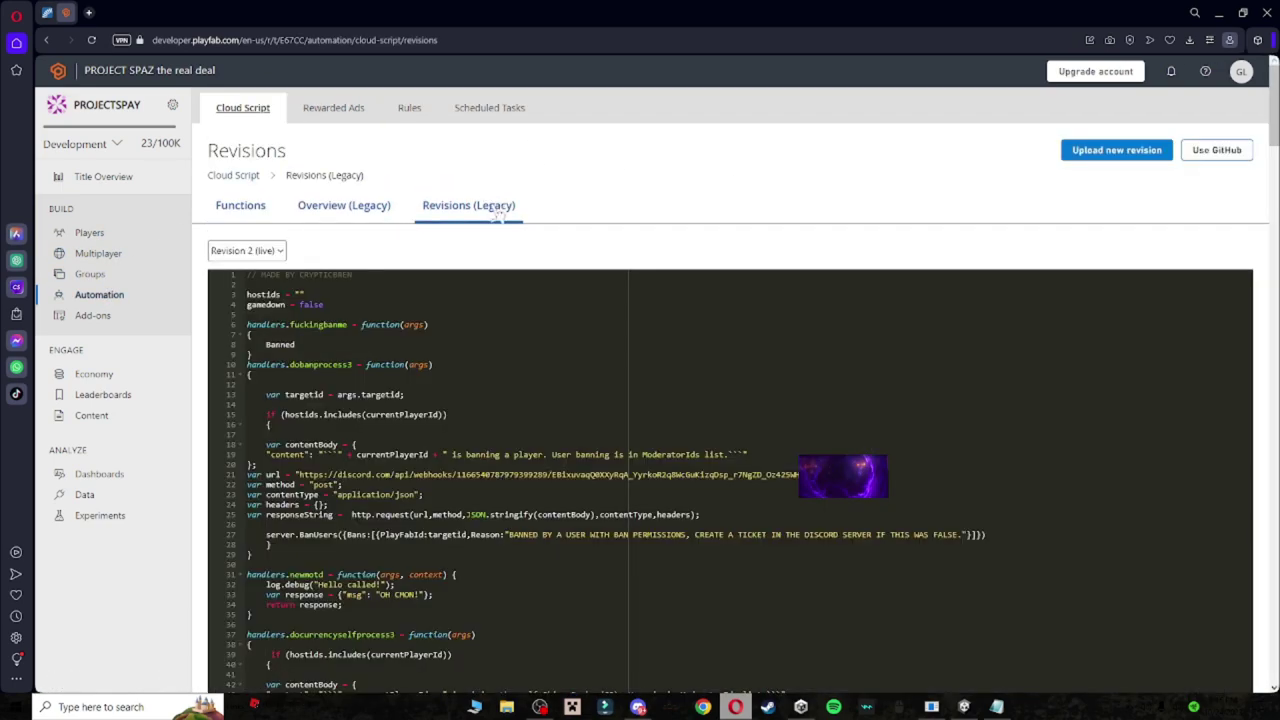
pyautogui.moveTo(248, 294); pyautogui.dragTo(277, 294)
pyautogui.click(295, 294)
pyautogui.write('4BD0B3B871FCC515')
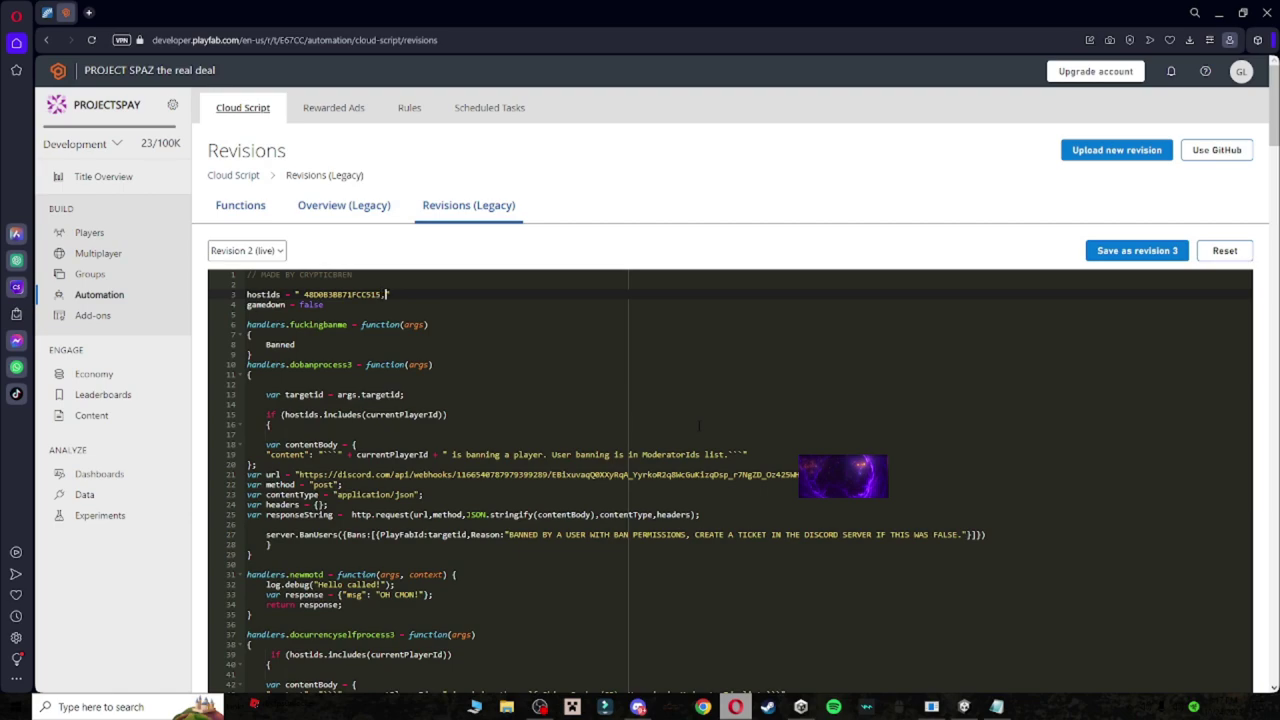
pyautogui.write('48D0B3B871FCC515')
pyautogui.hotkey('ctrl', 'z')
# - Save and deploy revision 3 as live, then open Discord's #reports channel
pyautogui.click(1165, 251)
pyautogui.click(532, 369)
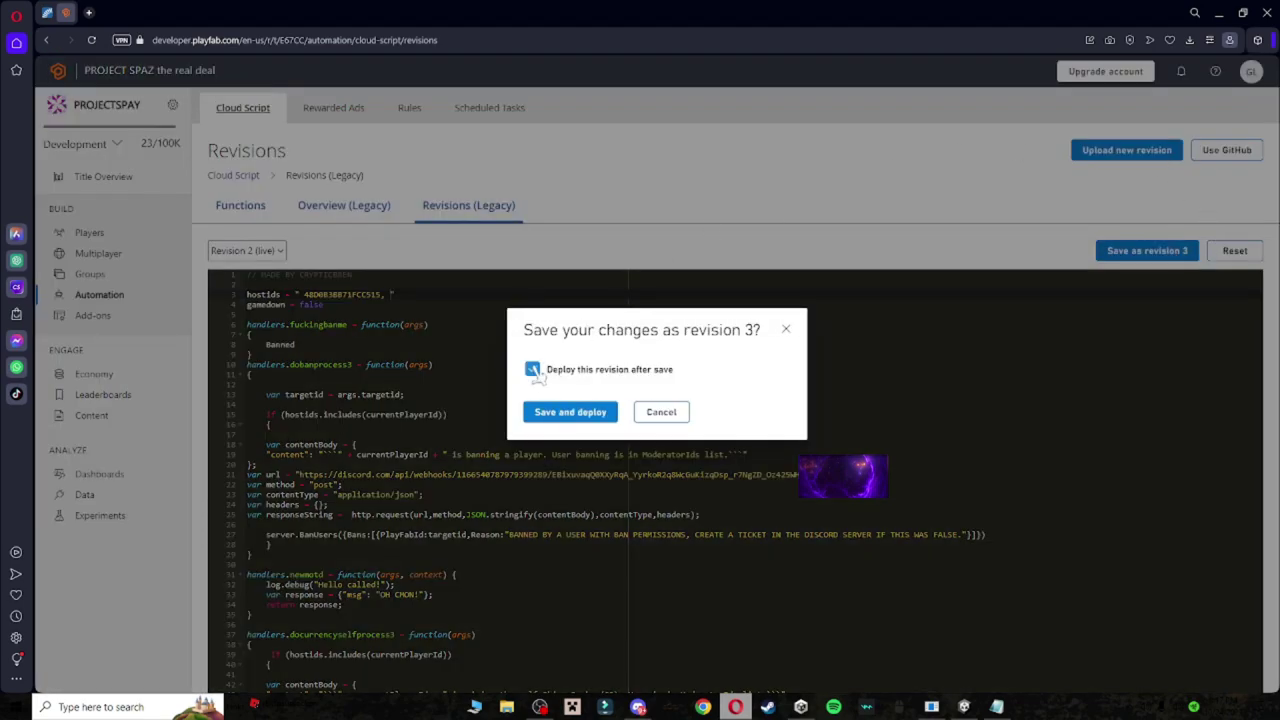
pyautogui.click(585, 412)
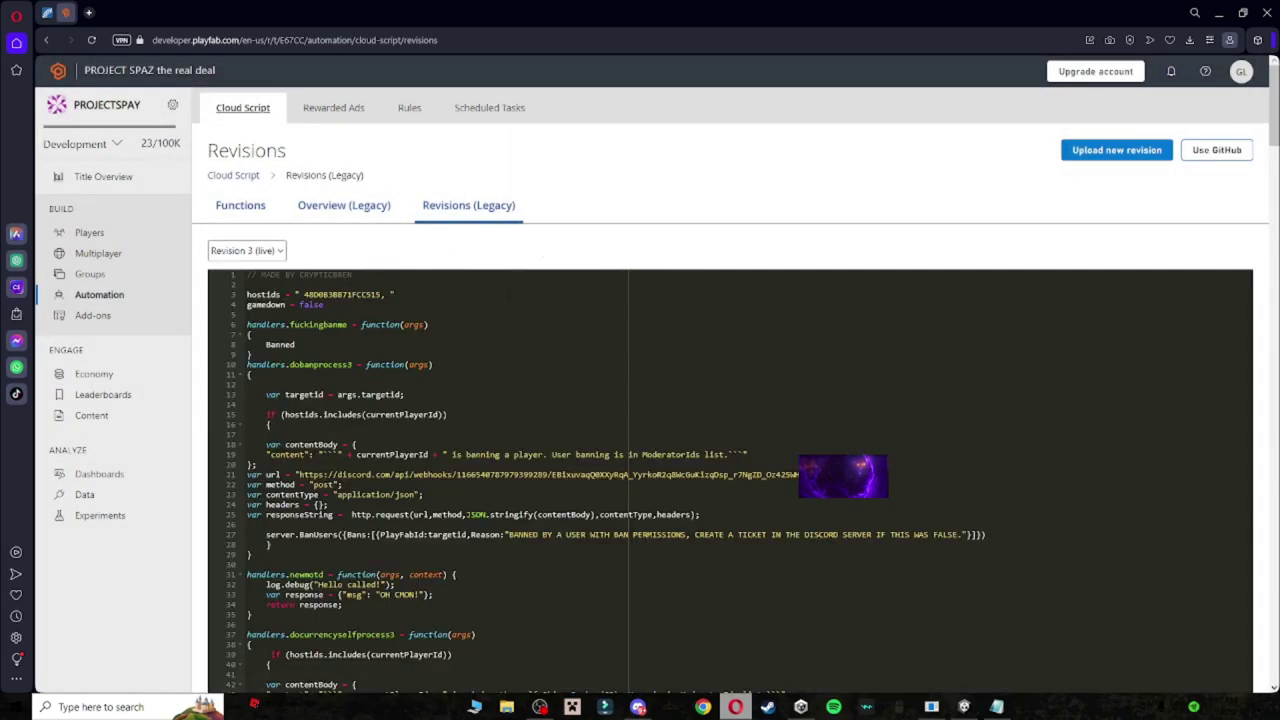
pyautogui.click(638, 707)
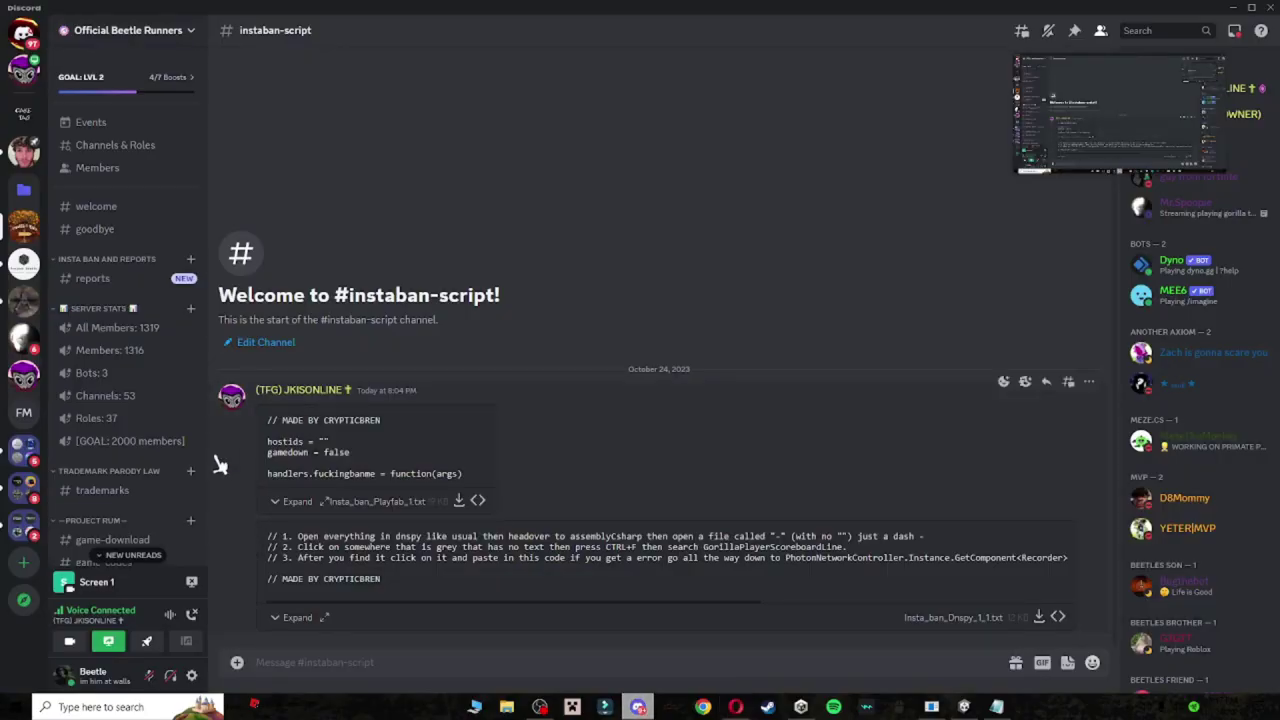
pyautogui.click(118, 282)
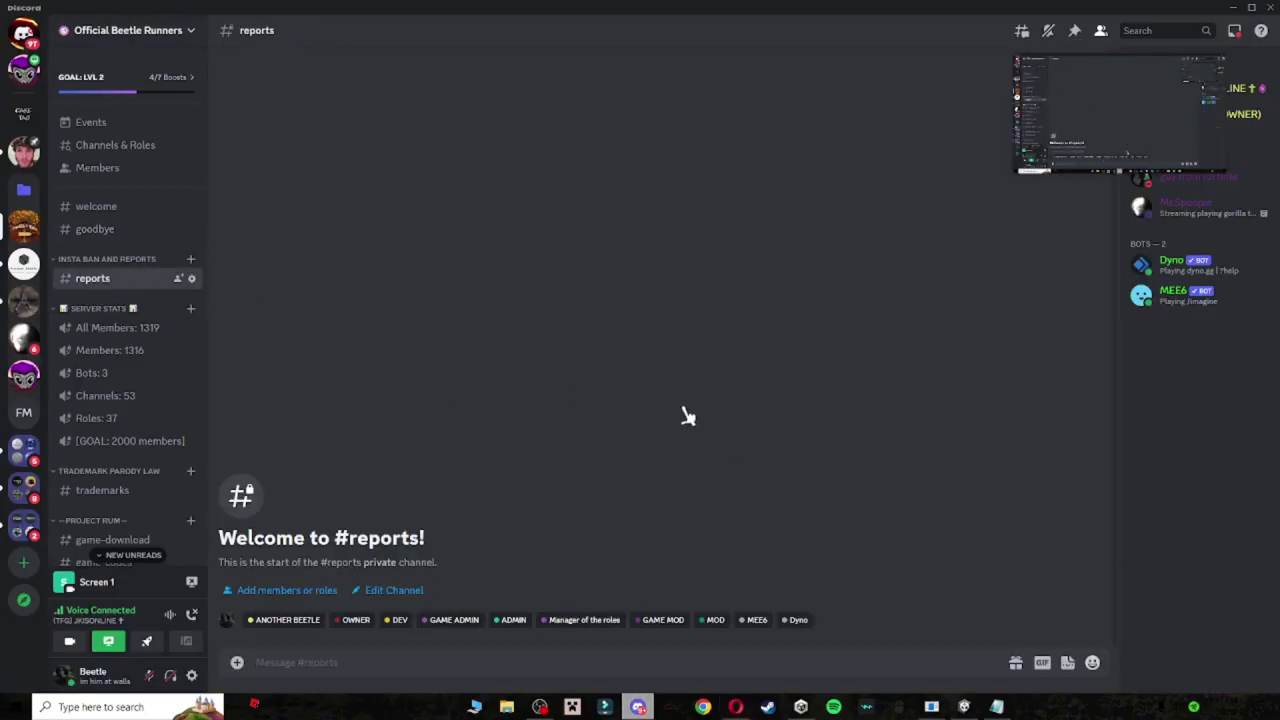